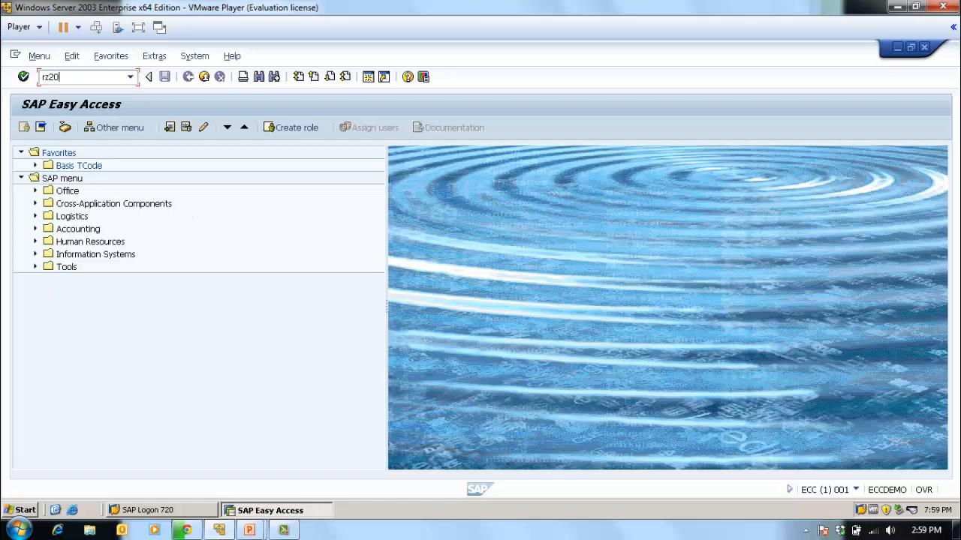
- Open transaction rz20 and look through the monitors in the SAP CCMS Monitor Templates set
{"action": "key", "text": "Return"}
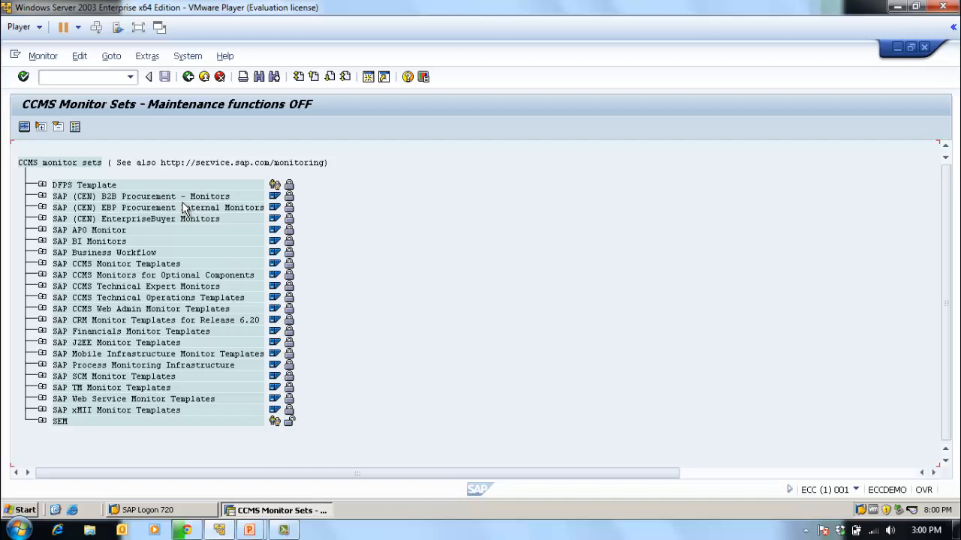
{"action": "left_click", "coordinate": [42, 263]}
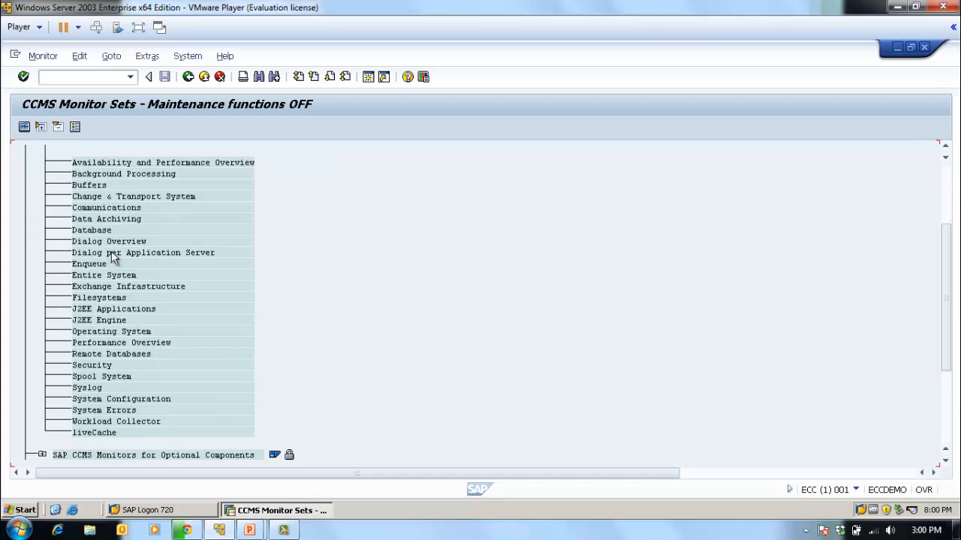
{"action": "scroll", "coordinate": [382, 268], "scroll_direction": "up", "scroll_amount": 1}
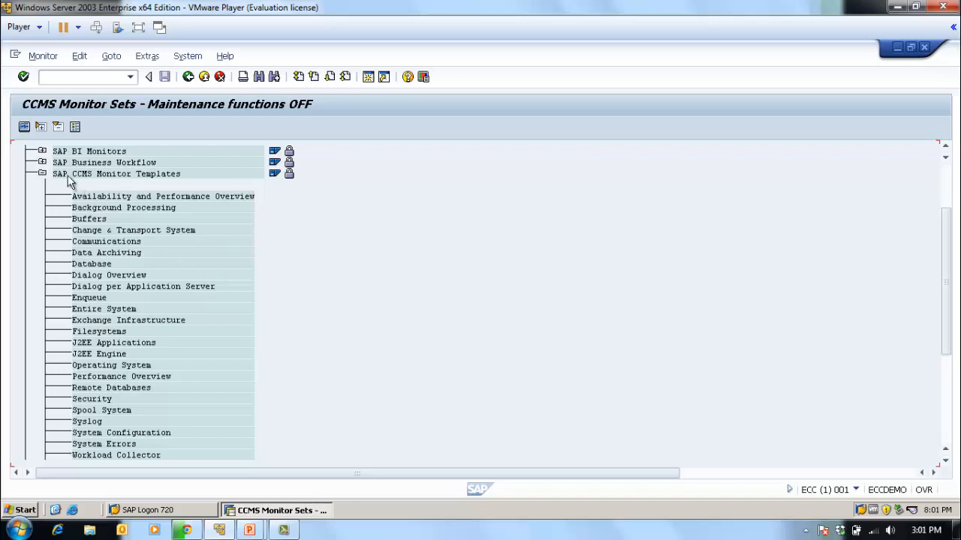
{"action": "left_click", "coordinate": [42, 174]}
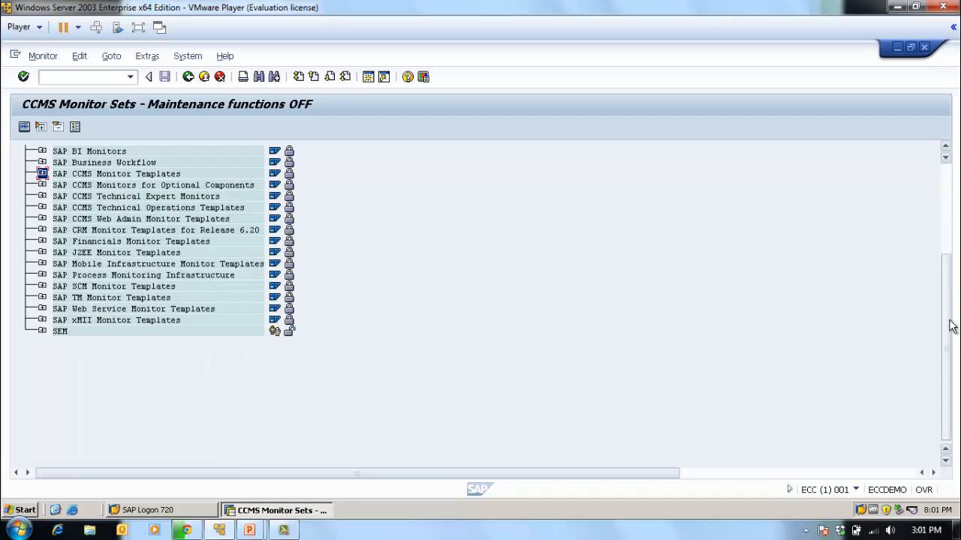
{"action": "left_click_drag", "start_coordinate": [949, 327], "coordinate": [946, 187]}
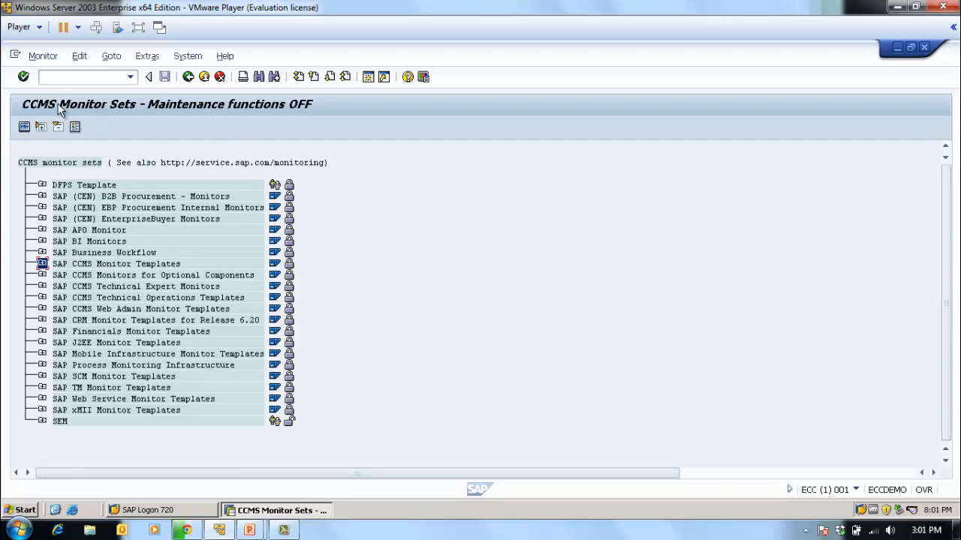
- Activate the maintenance function for the CCMS monitor sets
{"action": "left_click", "coordinate": [131, 77]}
{"action": "left_click", "coordinate": [306, 138]}
{"action": "left_click", "coordinate": [43, 56]}
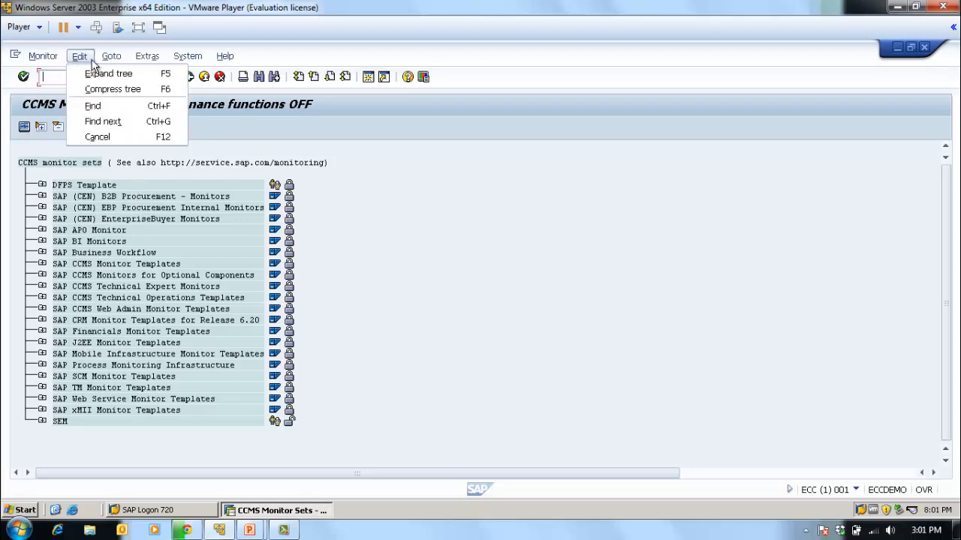
{"action": "mouse_move", "coordinate": [158, 61]}
{"action": "left_click", "coordinate": [487, 229]}
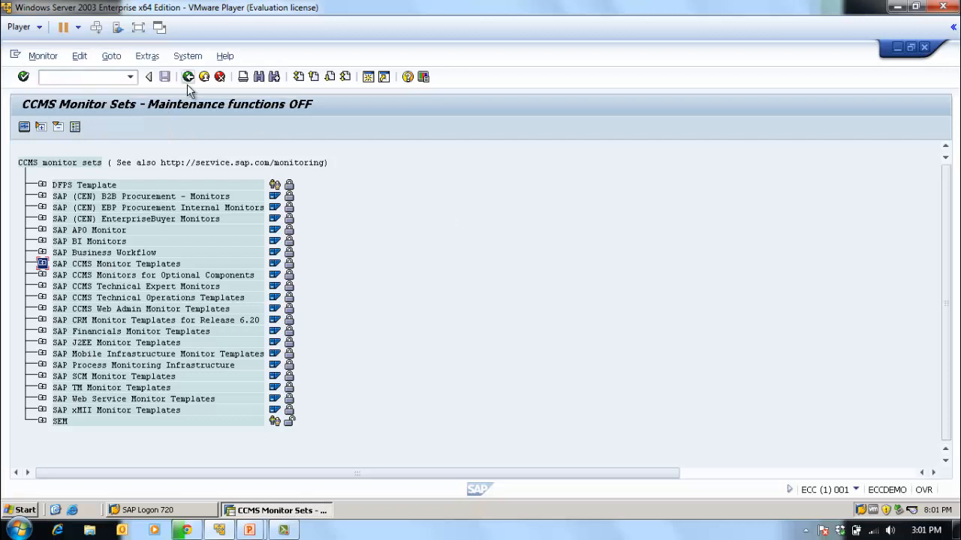
{"action": "left_click", "coordinate": [147, 56]}
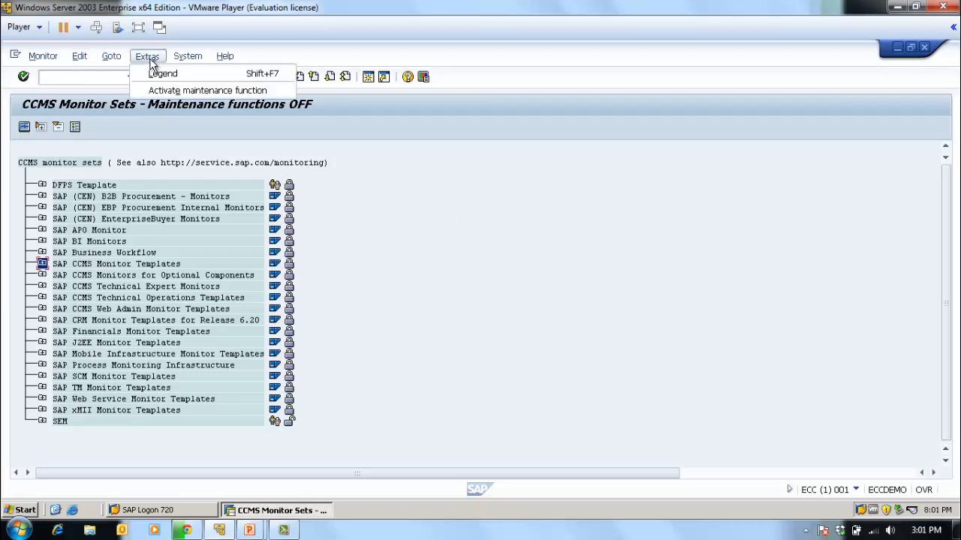
{"action": "left_click", "coordinate": [193, 93]}
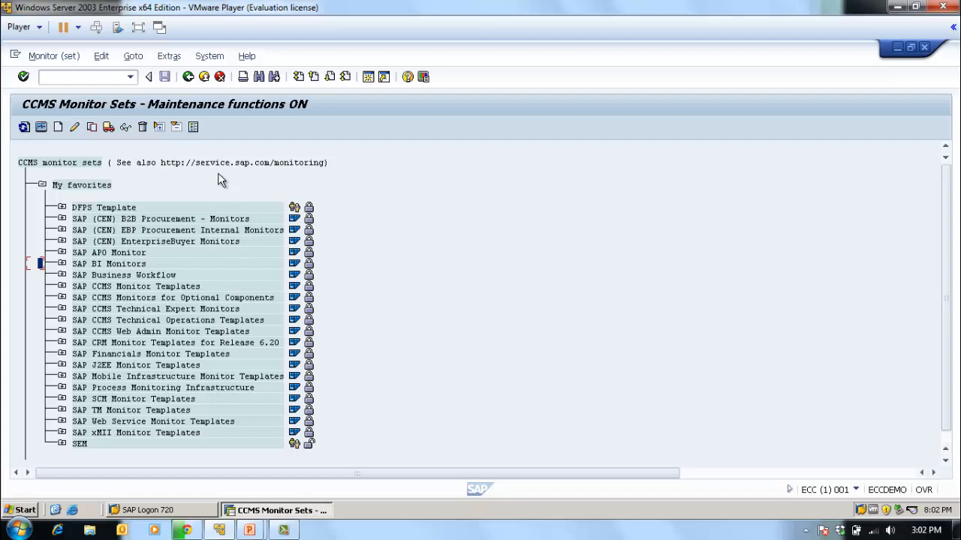
- Create a new monitor set named SAP Checklist and accept the "Only modifiable by SAP" modifiability
{"action": "left_click", "coordinate": [58, 128]}
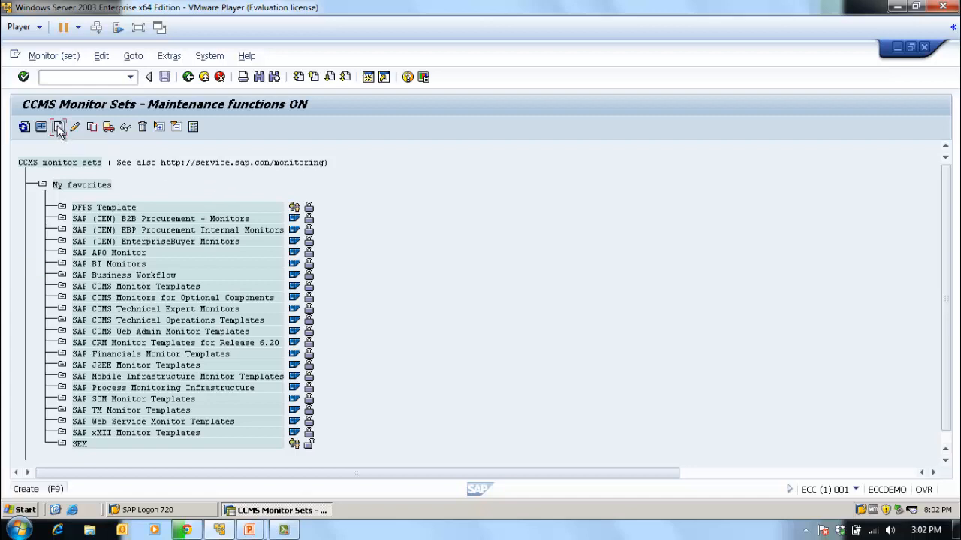
{"action": "left_click_drag", "start_coordinate": [247, 206], "coordinate": [445, 213]}
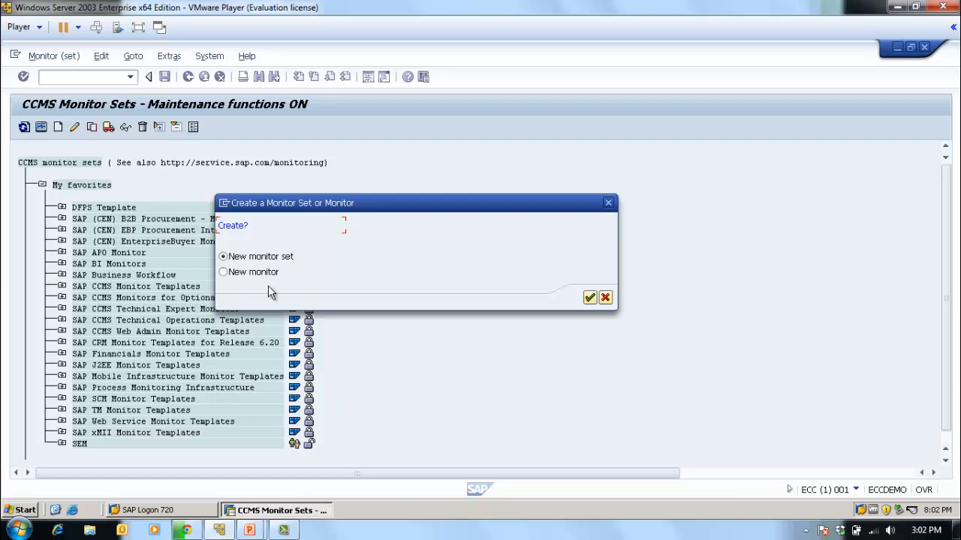
{"action": "left_click", "coordinate": [589, 299]}
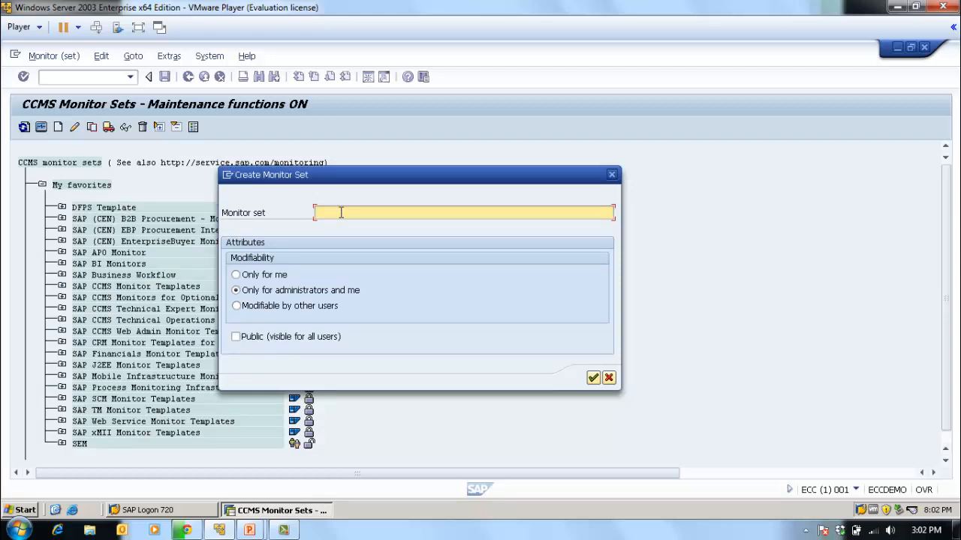
{"action": "type", "text": "My "}
{"action": "type", "text": "SAP "}
{"action": "type", "text": "Check"}
{"action": "key", "text": "BackSpace"}
{"action": "type", "text": "list"}
{"action": "key", "text": "Home"}
{"action": "type", "text": "SAP"}
{"action": "key", "text": "Delete"}
{"action": "key", "text": "Delete"}
{"action": "key", "text": "Delete"}
{"action": "left_click", "coordinate": [593, 377]}
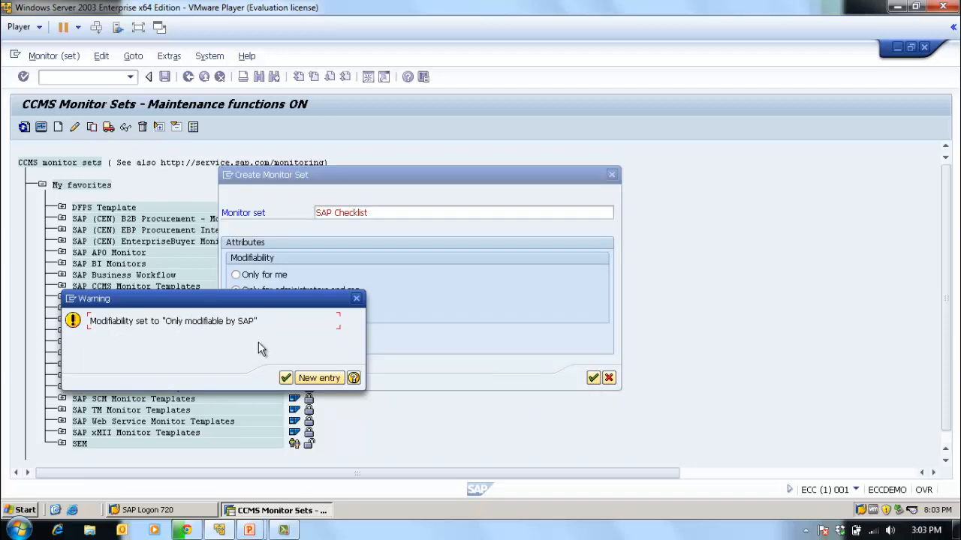
{"action": "left_click", "coordinate": [286, 379]}
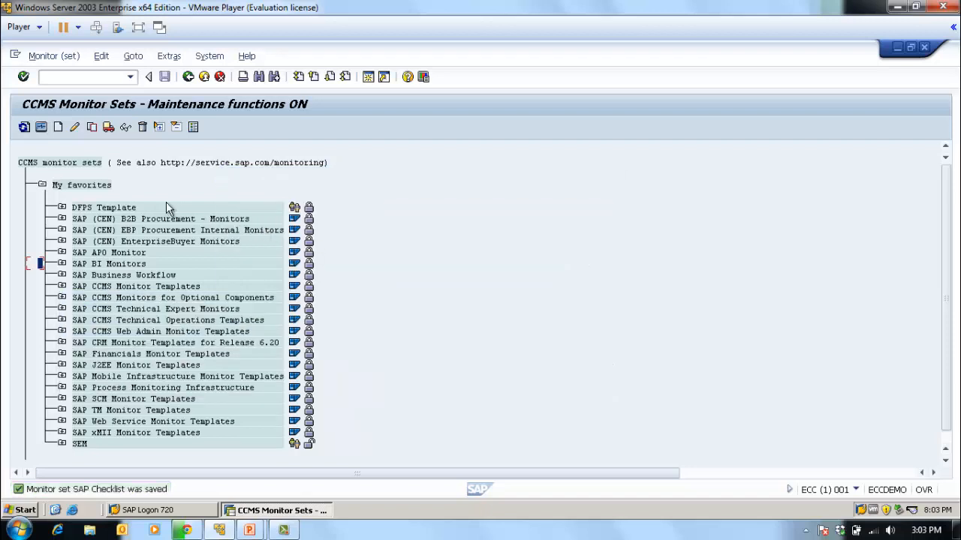
- Create a new monitor set named My SAP Checklist, modifiable only for administrators and me and not public
{"action": "left_click", "coordinate": [57, 127]}
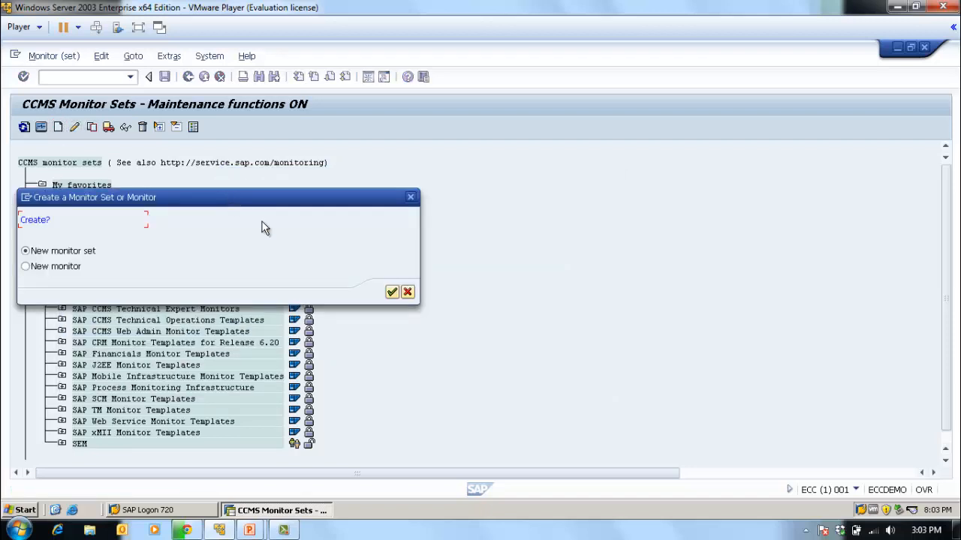
{"action": "left_click", "coordinate": [391, 292]}
{"action": "left_click_drag", "start_coordinate": [223, 200], "coordinate": [390, 210]}
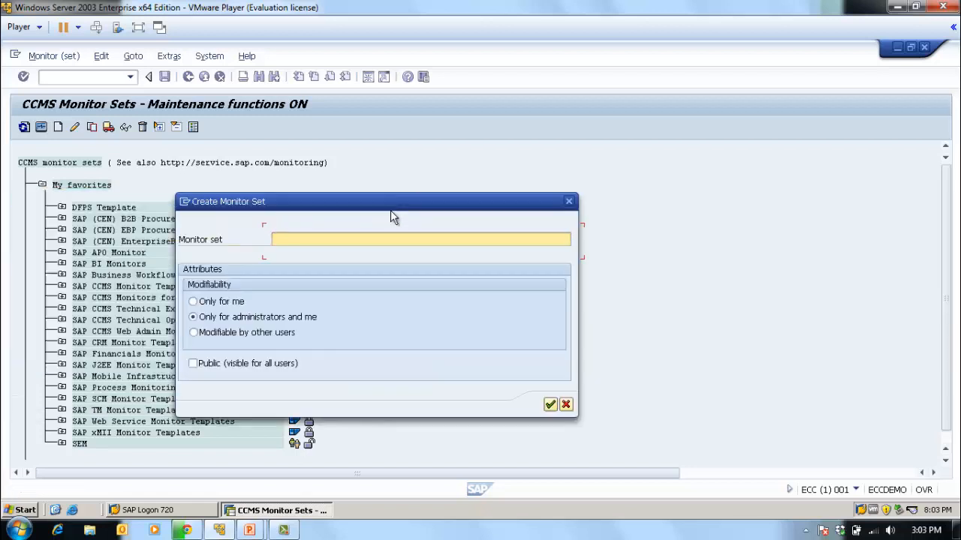
{"action": "type", "text": "My SAP Checklist"}
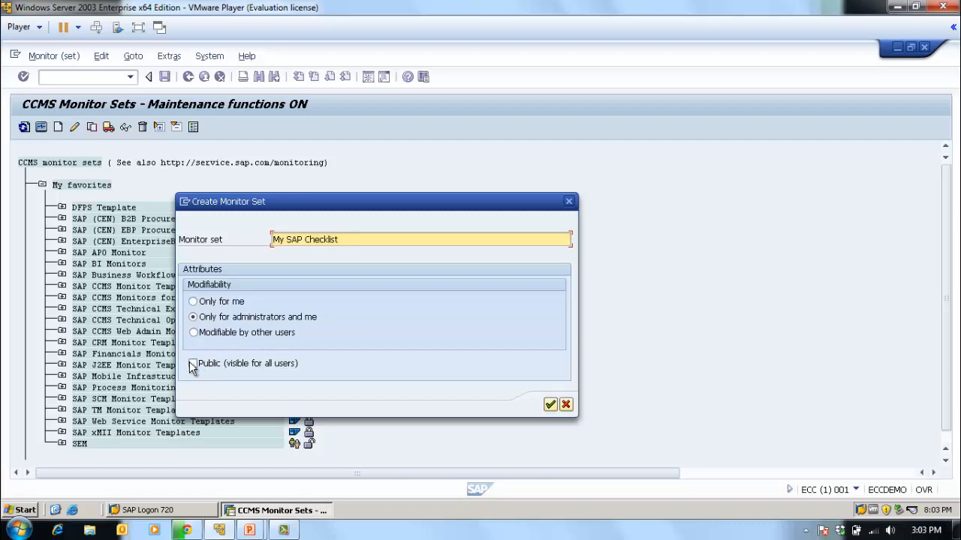
{"action": "left_click", "coordinate": [550, 405]}
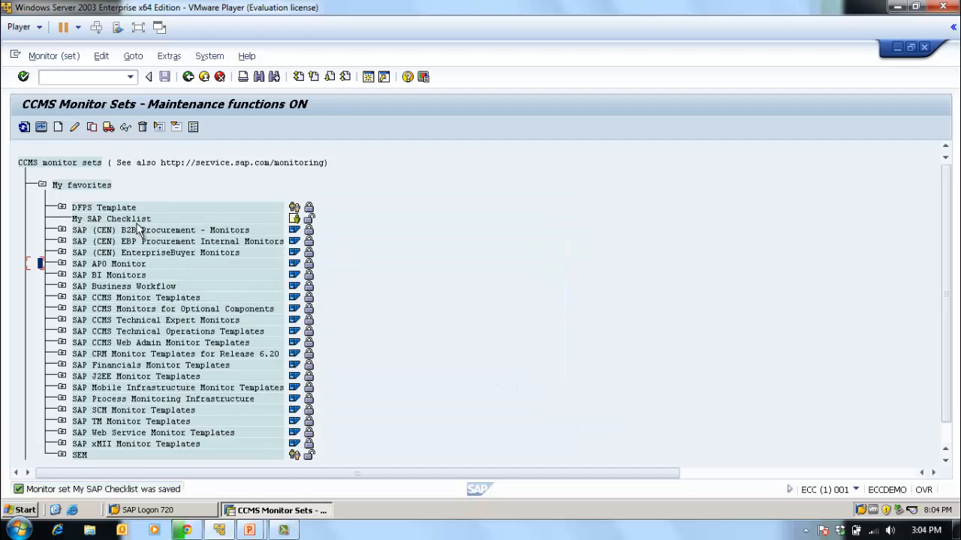
- Review the attributes of the My SAP Checklist monitor set and confirm them without editing
{"action": "left_click", "coordinate": [109, 220]}
{"action": "left_click", "coordinate": [83, 218]}
{"action": "left_click", "coordinate": [110, 220]}
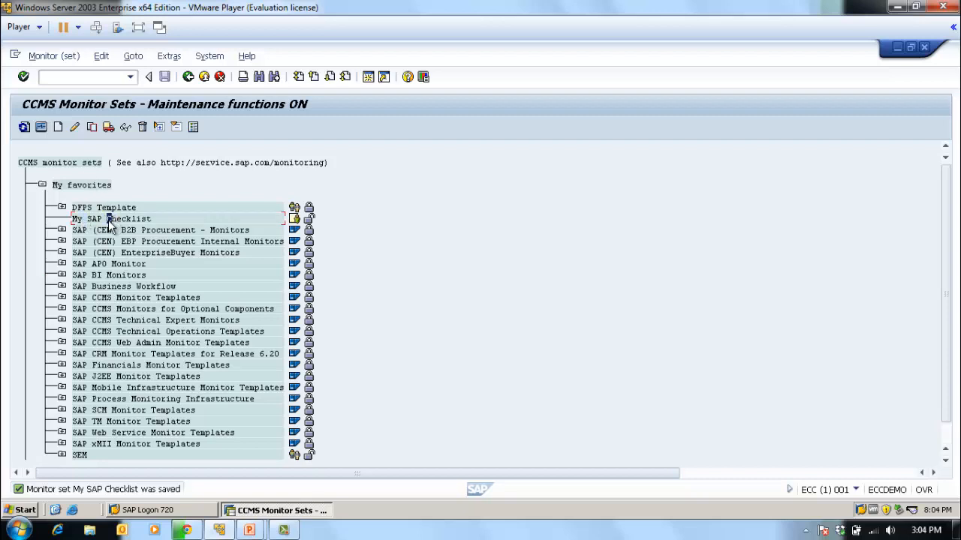
{"action": "left_click", "coordinate": [48, 59]}
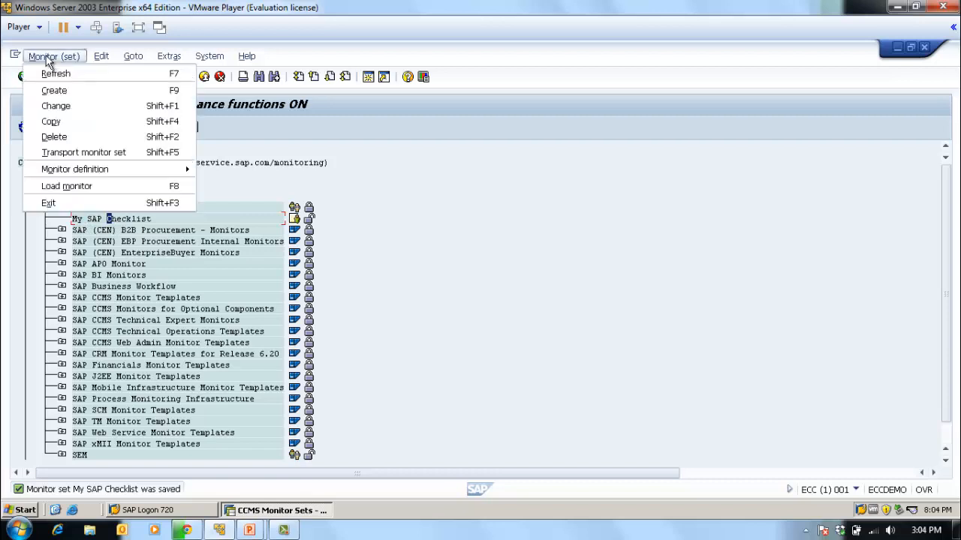
{"action": "left_click", "coordinate": [91, 111]}
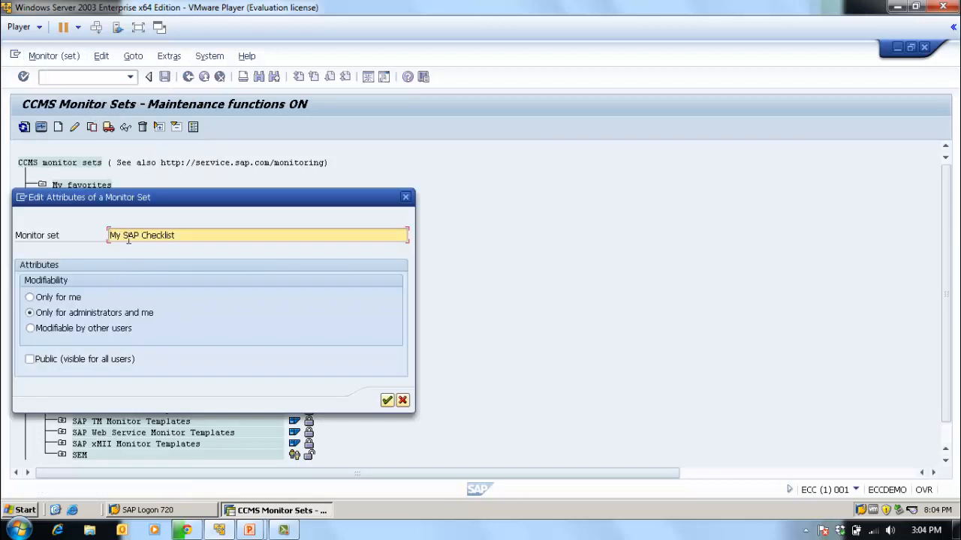
{"action": "left_click", "coordinate": [385, 400]}
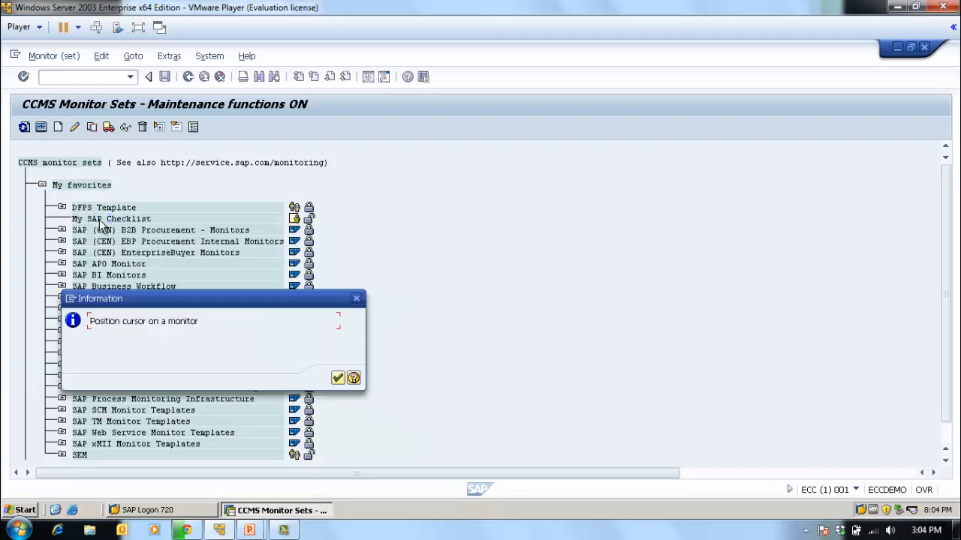
{"action": "left_click", "coordinate": [339, 377]}
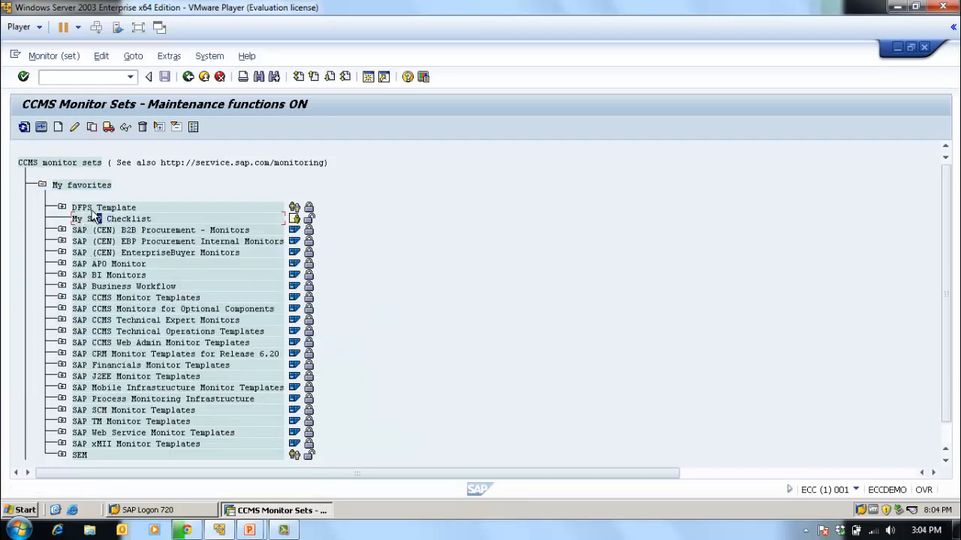
{"action": "left_click", "coordinate": [76, 128]}
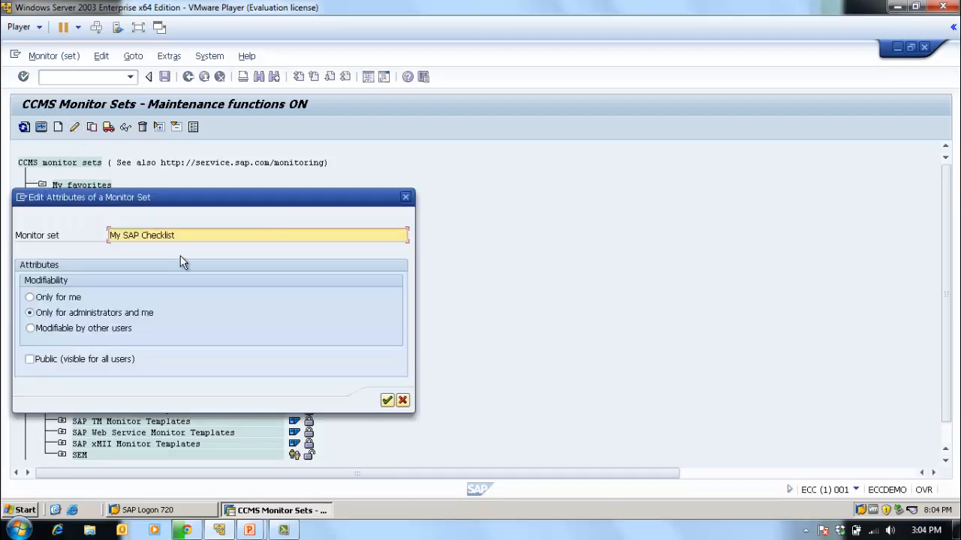
{"action": "left_click", "coordinate": [386, 399]}
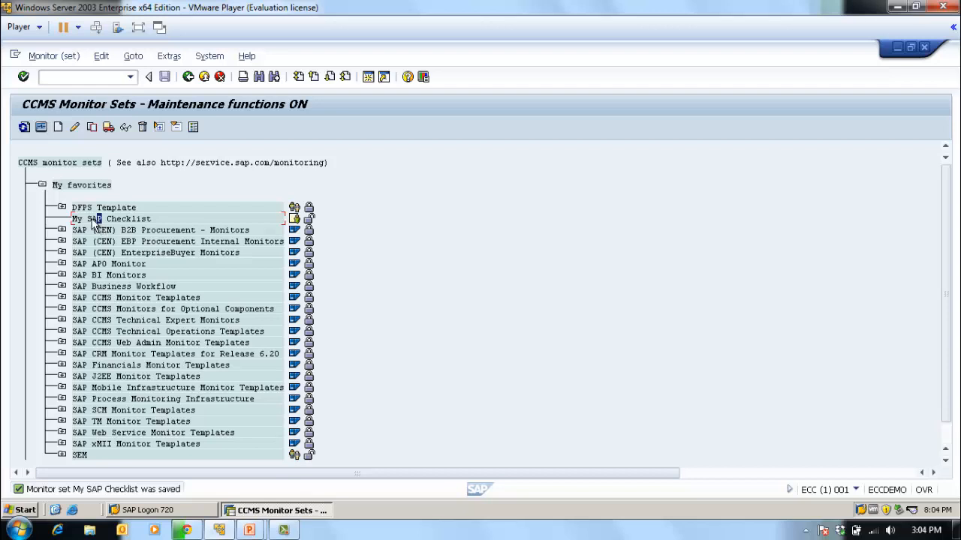
- Start a new monitor in My SAP Checklist and select Background, Dialog_ECCDEMO_ECC_00, Enqueue and Spool under ECC
{"action": "left_click", "coordinate": [58, 127]}
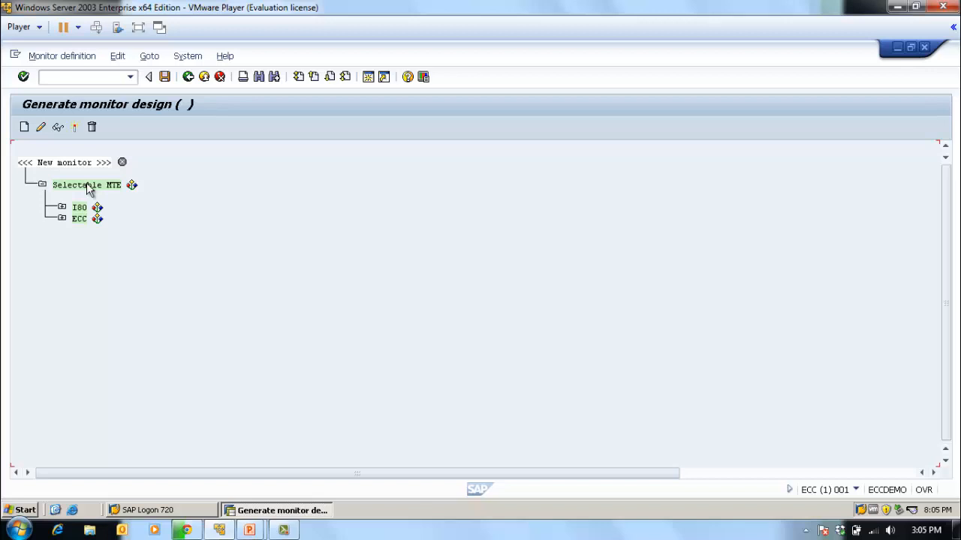
{"action": "left_click", "coordinate": [62, 218]}
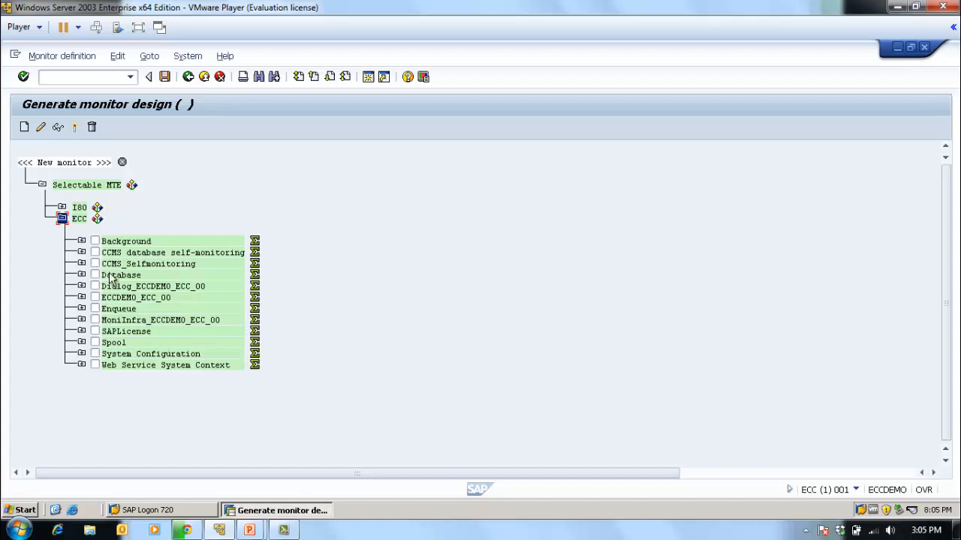
{"action": "left_click", "coordinate": [95, 241]}
{"action": "left_click", "coordinate": [95, 241]}
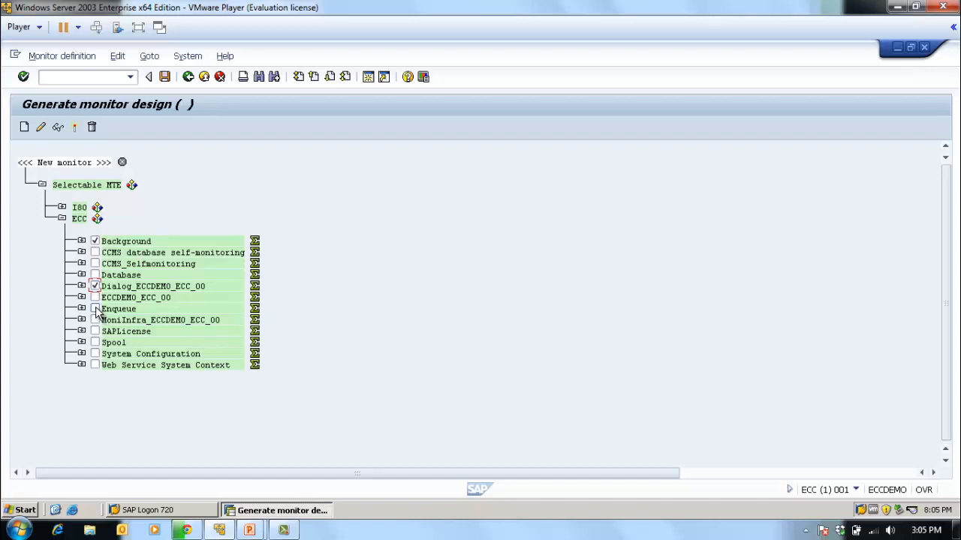
{"action": "left_click", "coordinate": [95, 309]}
{"action": "left_click", "coordinate": [95, 342]}
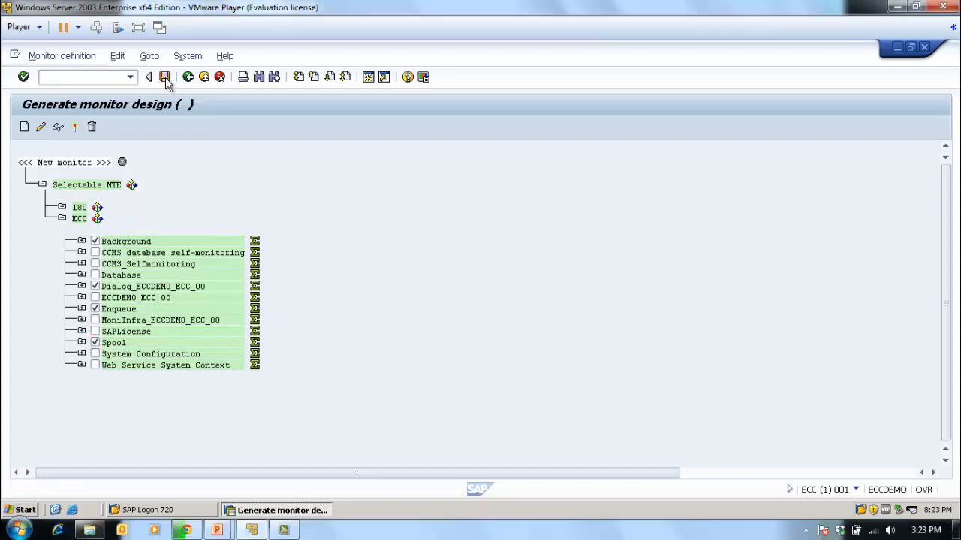
- Save the monitor definition in My SAP Checklist under the name Daily Checklist
{"action": "left_click", "coordinate": [165, 77]}
{"action": "left_click_drag", "start_coordinate": [318, 197], "coordinate": [617, 214]}
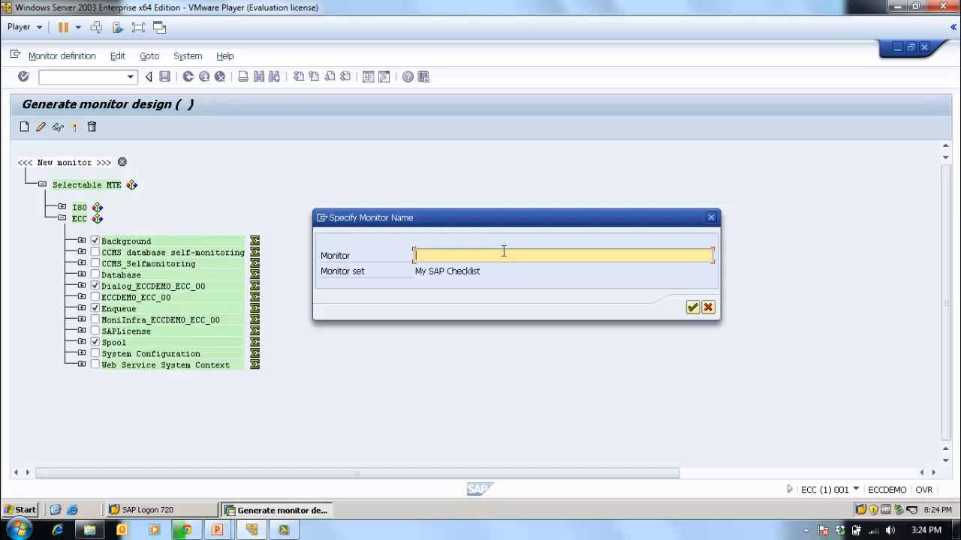
{"action": "type", "text": "Daily Checklist"}
{"action": "left_click", "coordinate": [692, 307]}
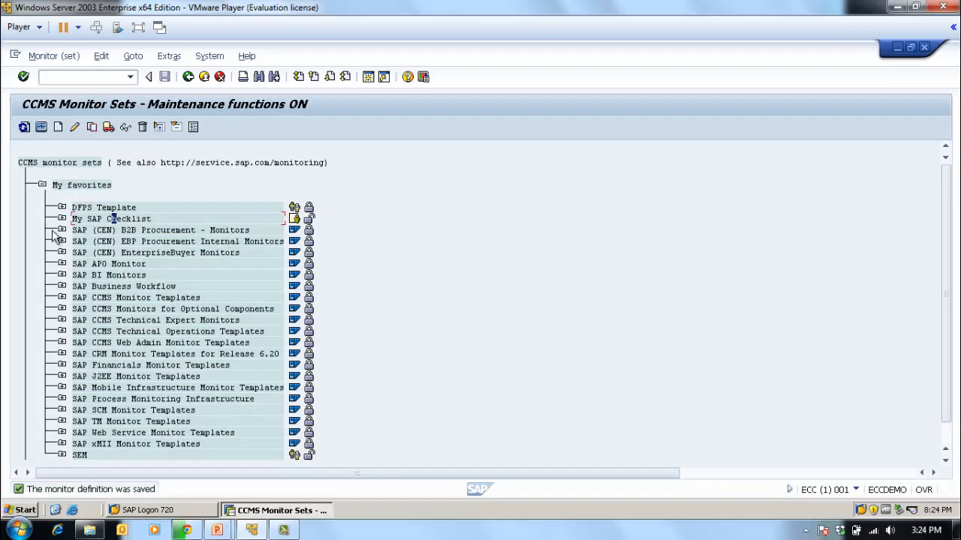
- Load the Daily Checklist monitor from My SAP Checklist to view its nodes, and return to the monitor sets
{"action": "left_click", "coordinate": [62, 219]}
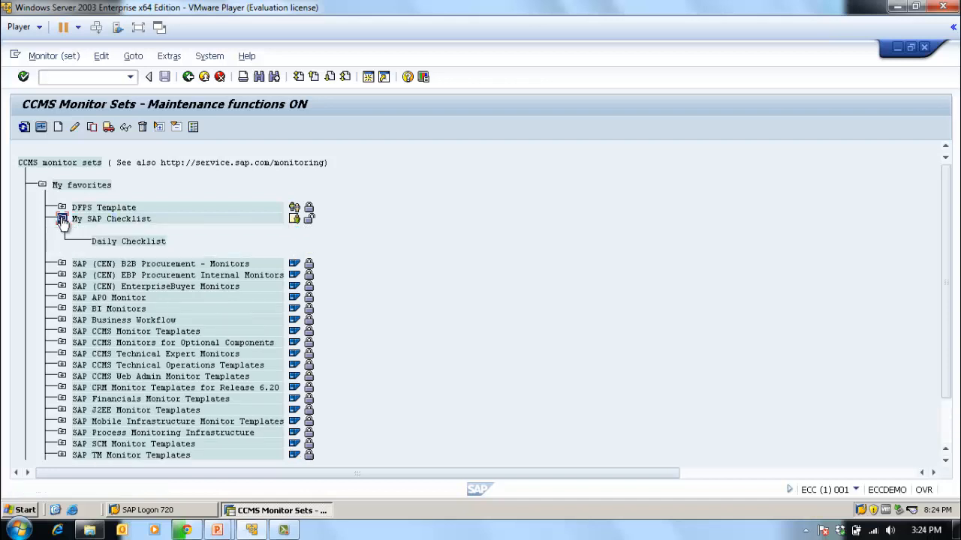
{"action": "left_click", "coordinate": [120, 243]}
{"action": "double_click", "coordinate": [137, 242]}
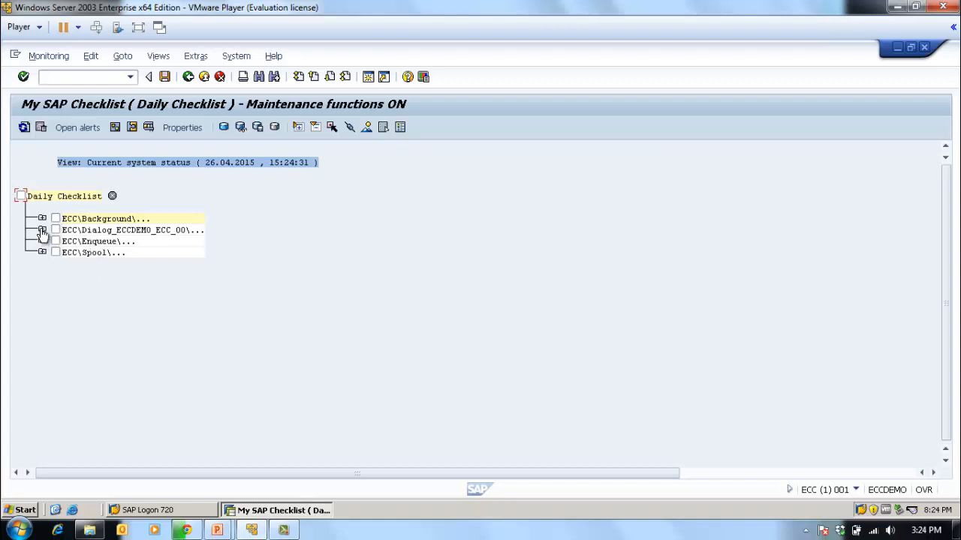
{"action": "left_click", "coordinate": [188, 79]}
- Start another monitor in My SAP Checklist and select Database, ECCDEMO_ECC_00, SAPLicense and System Configuration under ECC
{"action": "left_click", "coordinate": [98, 219]}
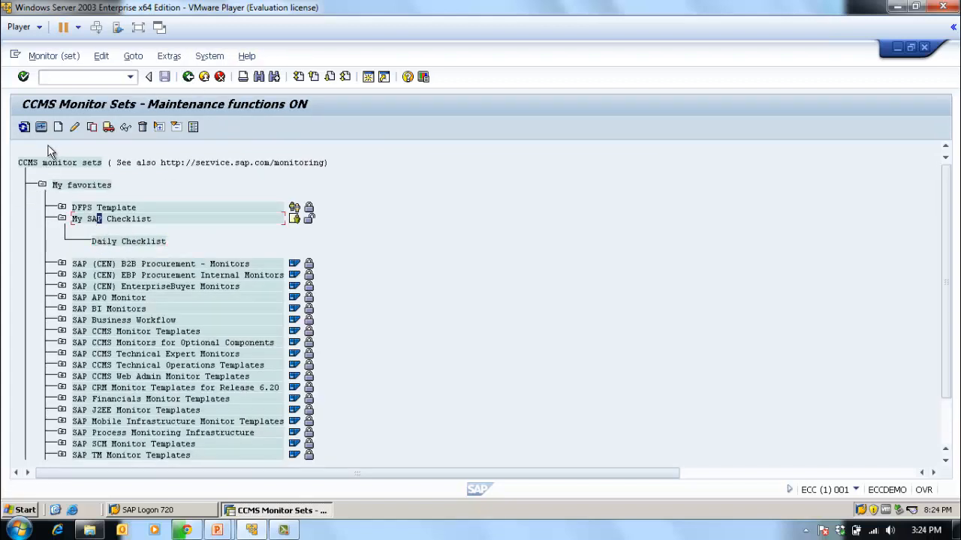
{"action": "left_click", "coordinate": [58, 129]}
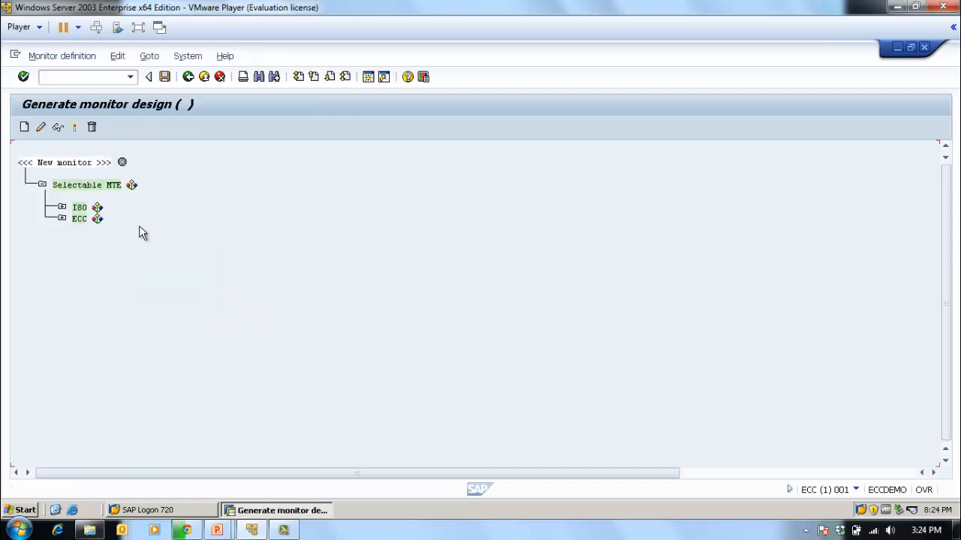
{"action": "left_click", "coordinate": [62, 219]}
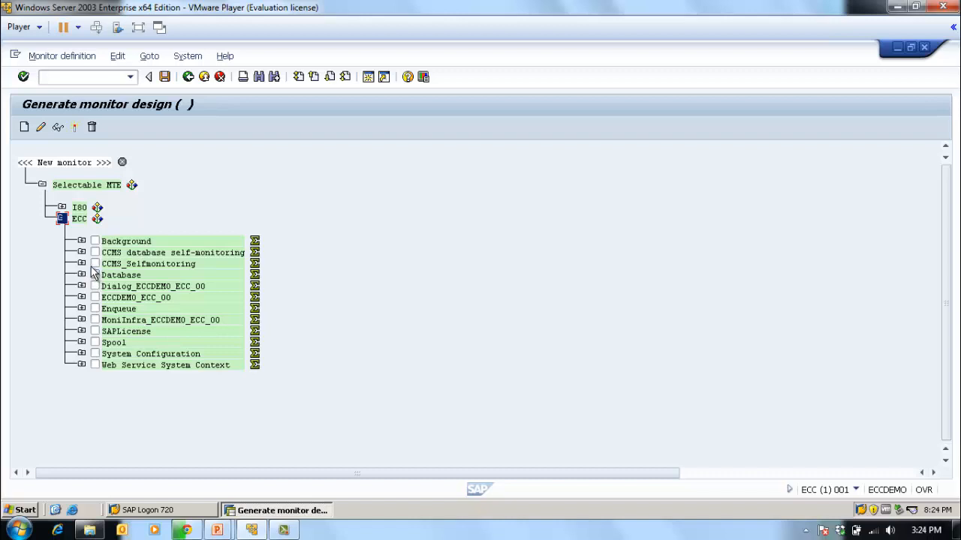
{"action": "left_click", "coordinate": [95, 276]}
{"action": "left_click", "coordinate": [96, 298]}
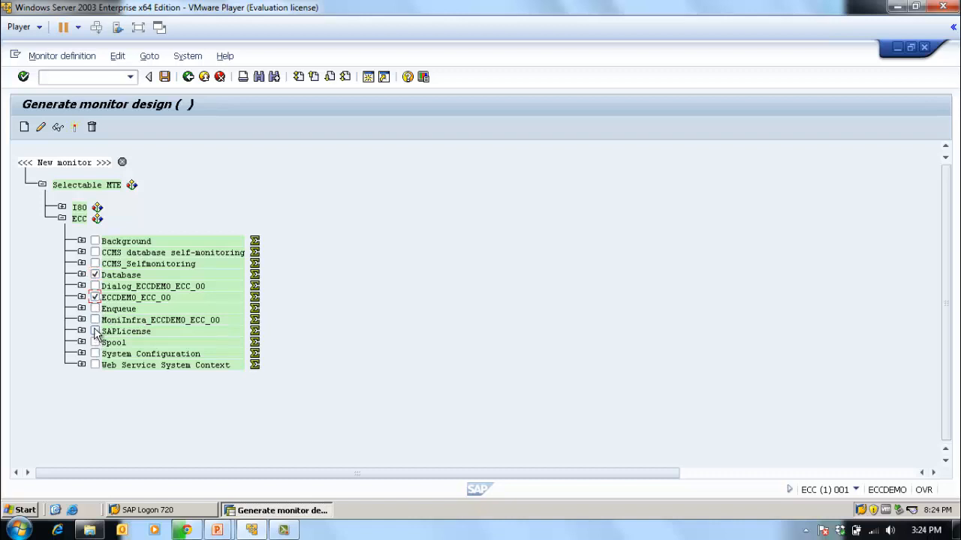
{"action": "left_click", "coordinate": [95, 332]}
{"action": "left_click", "coordinate": [95, 353]}
- Save the monitor definition in My SAP Checklist under the name Weekly Checklist
{"action": "left_click", "coordinate": [164, 78]}
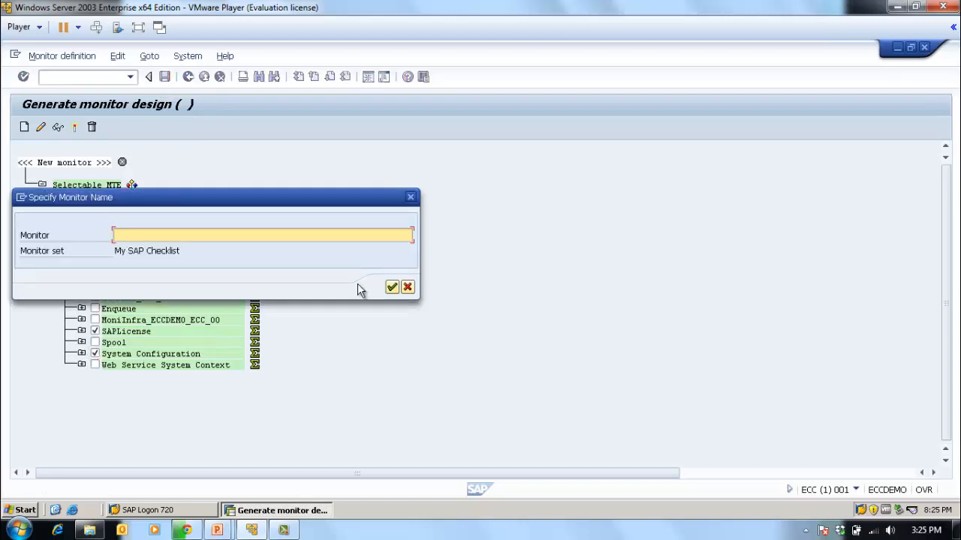
{"action": "type", "text": "Weekly Checklist"}
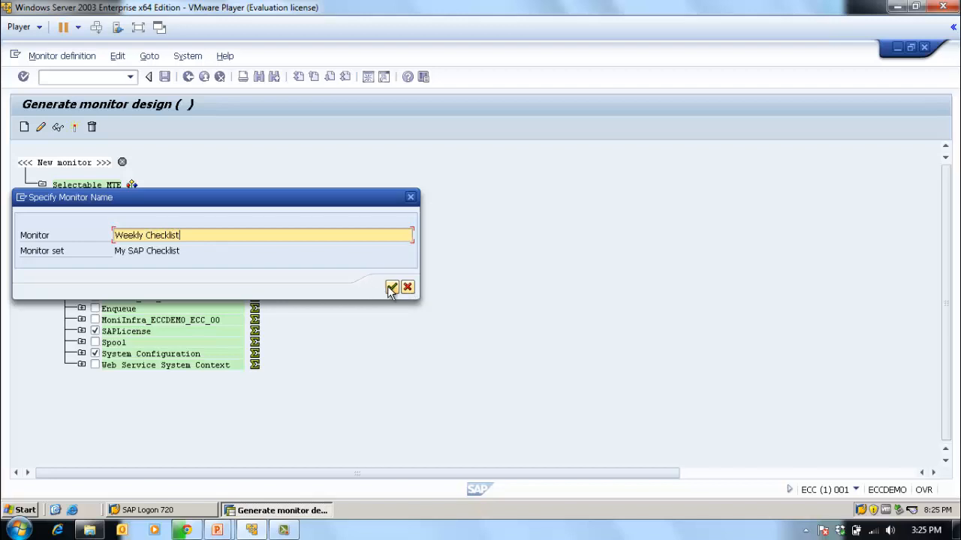
{"action": "left_click", "coordinate": [392, 288]}
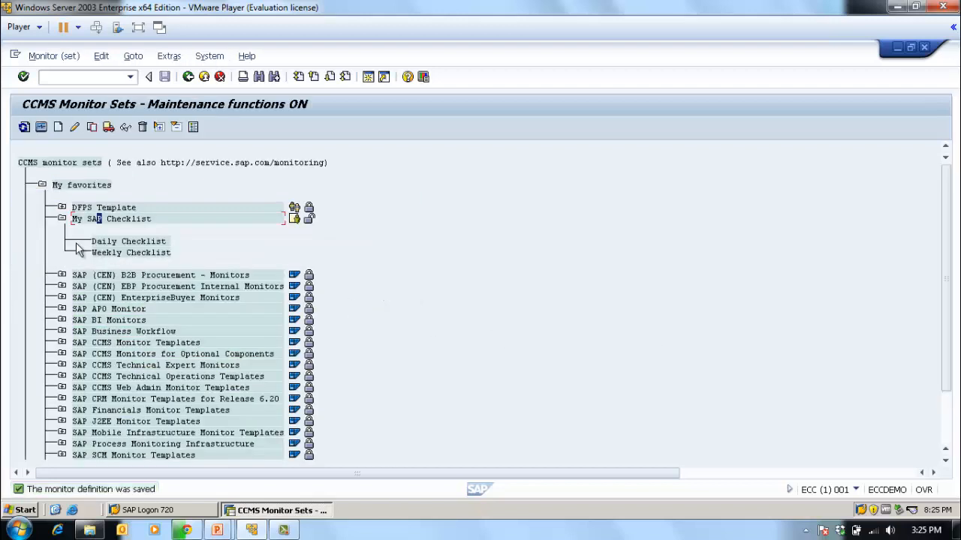
- Load the Daily Checklist monitor, examine the subnodes of ECC\Background and ECC\Dialog_ECCDEMO_ECC_00, and return to the monitor sets
{"action": "left_click", "coordinate": [109, 242]}
{"action": "left_click", "coordinate": [125, 254]}
{"action": "double_click", "coordinate": [122, 242]}
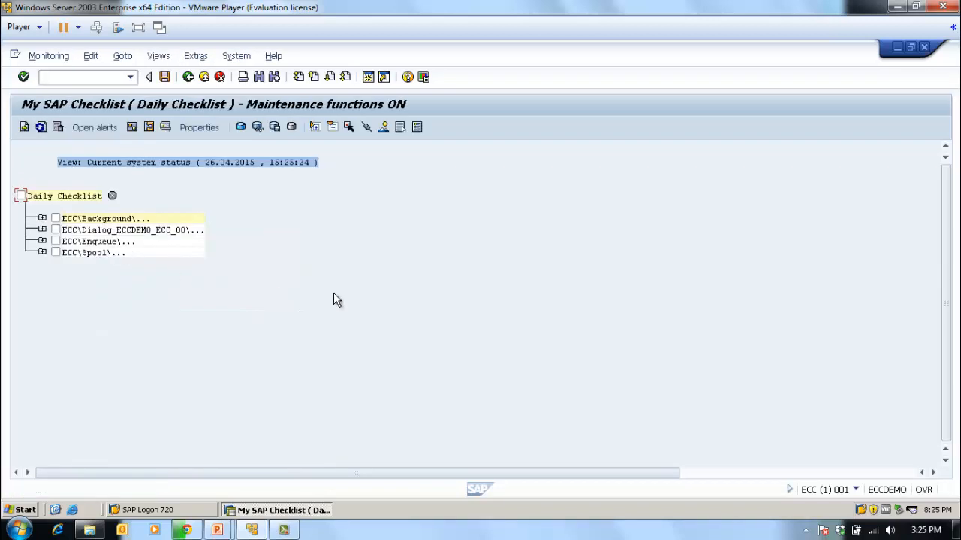
{"action": "left_click", "coordinate": [42, 218]}
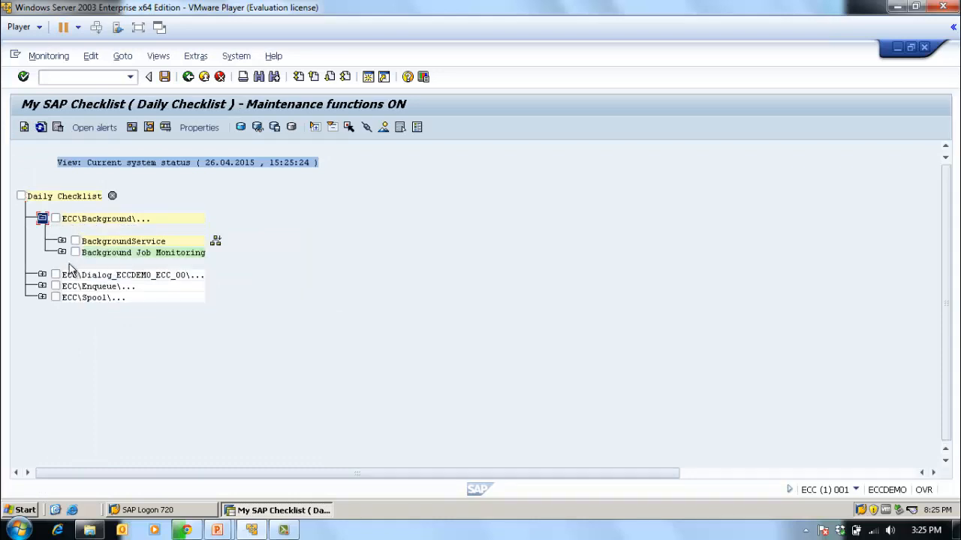
{"action": "left_click", "coordinate": [61, 242]}
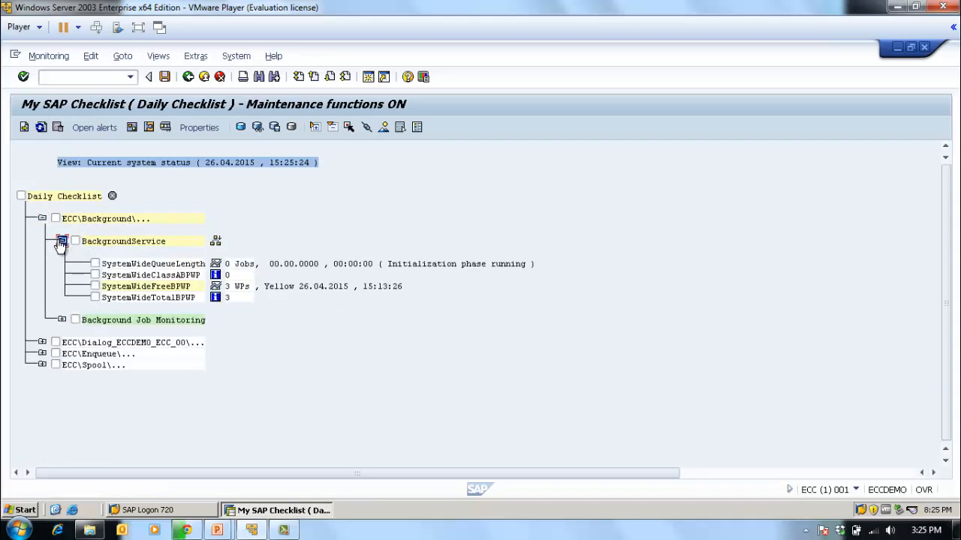
{"action": "left_click", "coordinate": [61, 241]}
{"action": "left_click", "coordinate": [42, 219]}
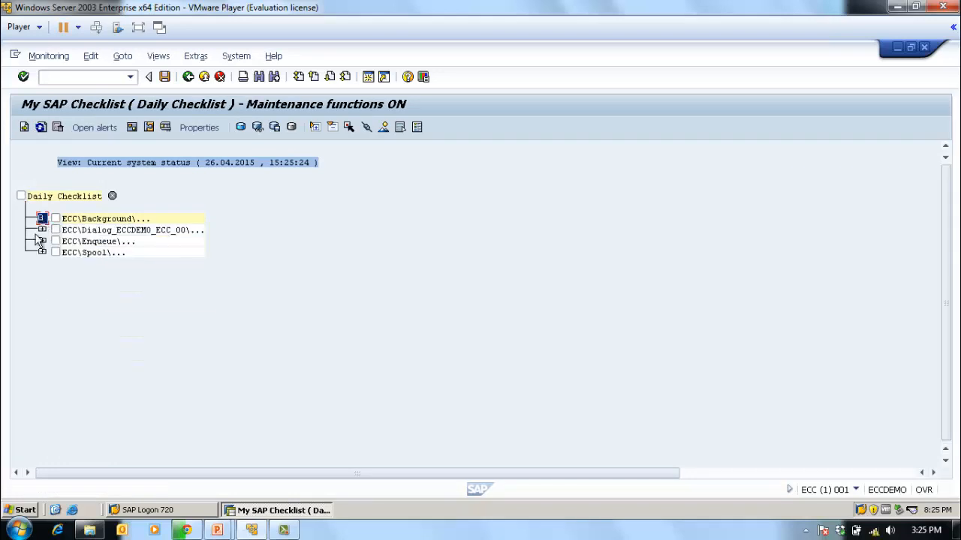
{"action": "left_click", "coordinate": [42, 229]}
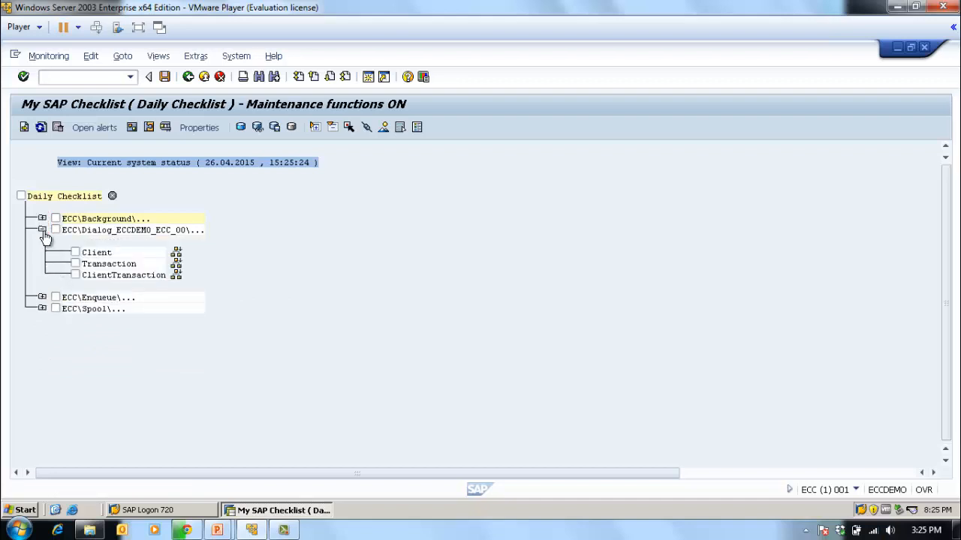
{"action": "left_click", "coordinate": [42, 230]}
{"action": "left_click", "coordinate": [188, 77]}
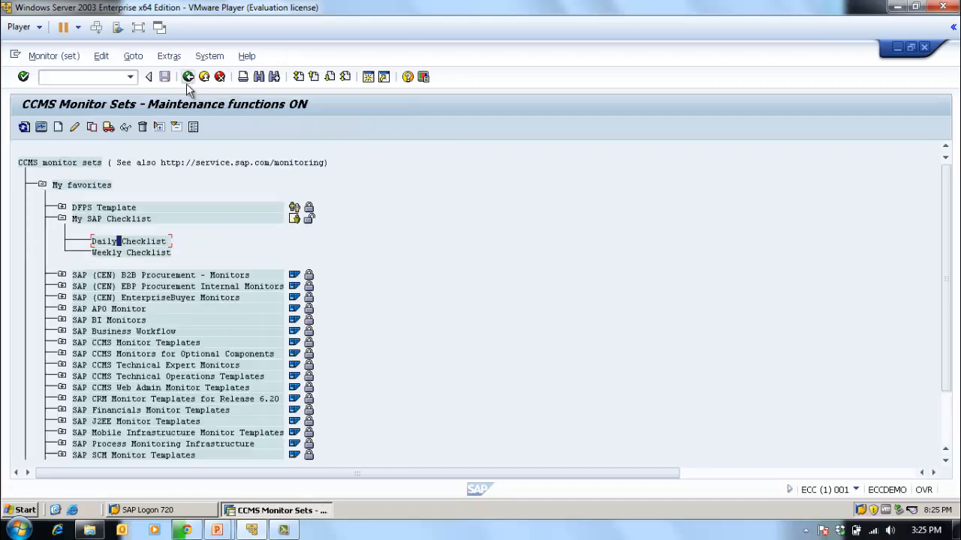
- Load the Weekly Checklist monitor, examine Paging and Monitored Processes under OperatingSystem of ECC\ECCDEMO_ECC_00, and return to the monitor sets
{"action": "double_click", "coordinate": [116, 253]}
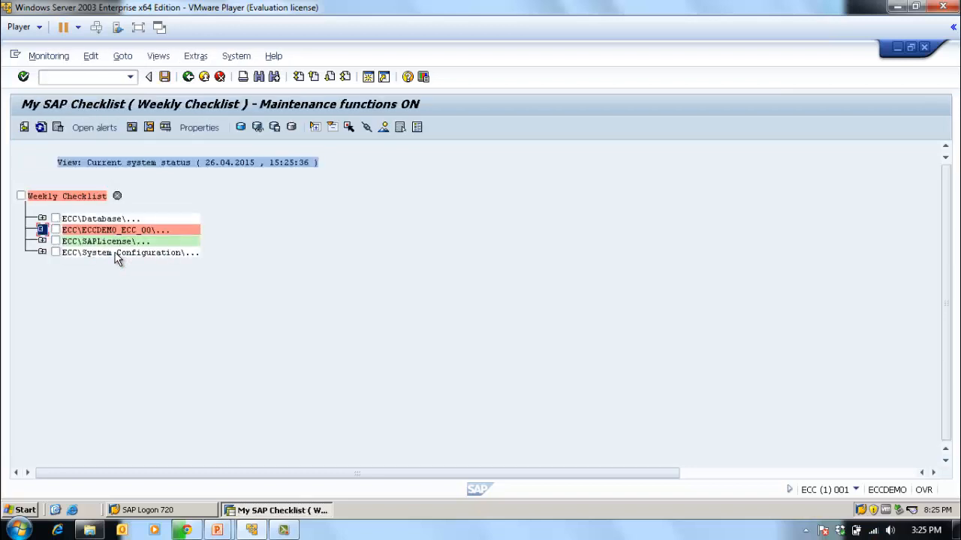
{"action": "left_click", "coordinate": [158, 230]}
{"action": "left_click", "coordinate": [42, 230]}
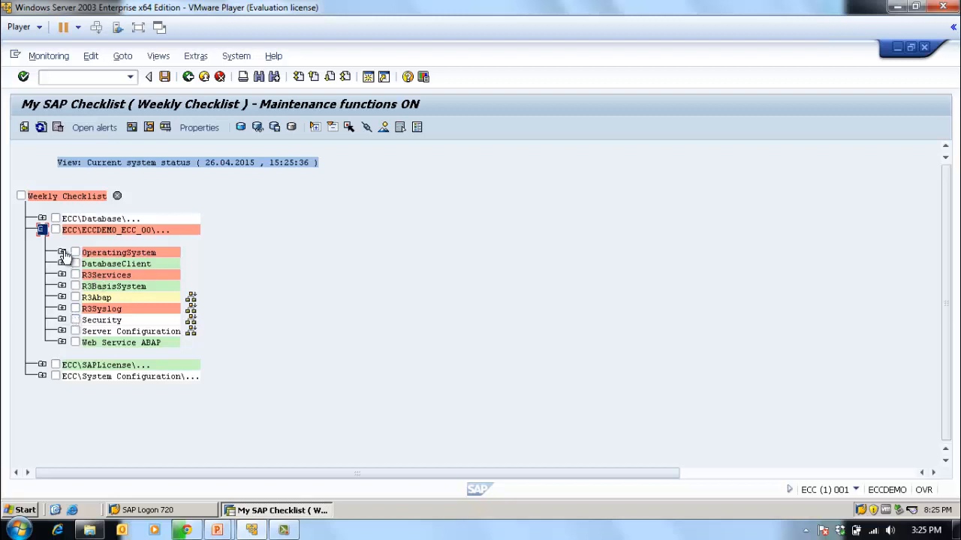
{"action": "left_click", "coordinate": [61, 252]}
{"action": "left_click", "coordinate": [81, 309]}
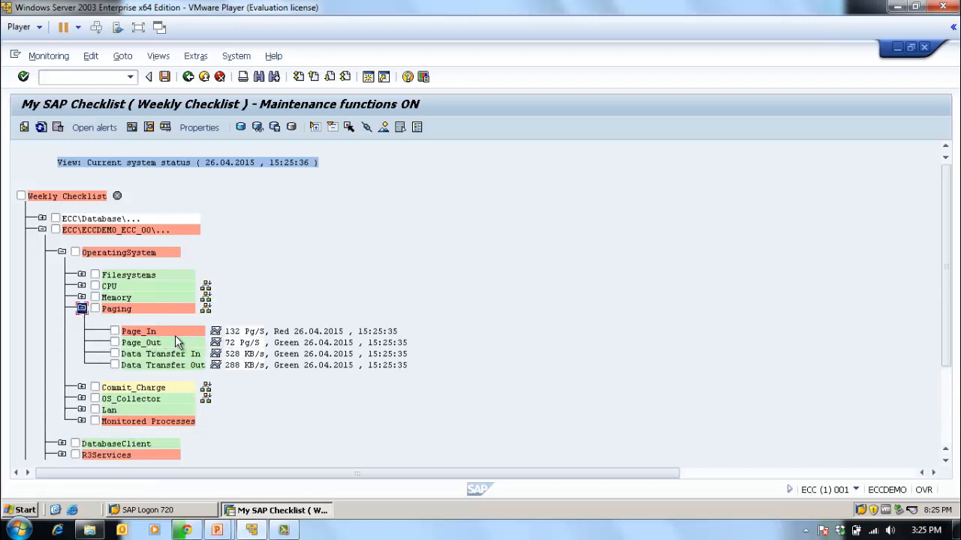
{"action": "left_click", "coordinate": [81, 309]}
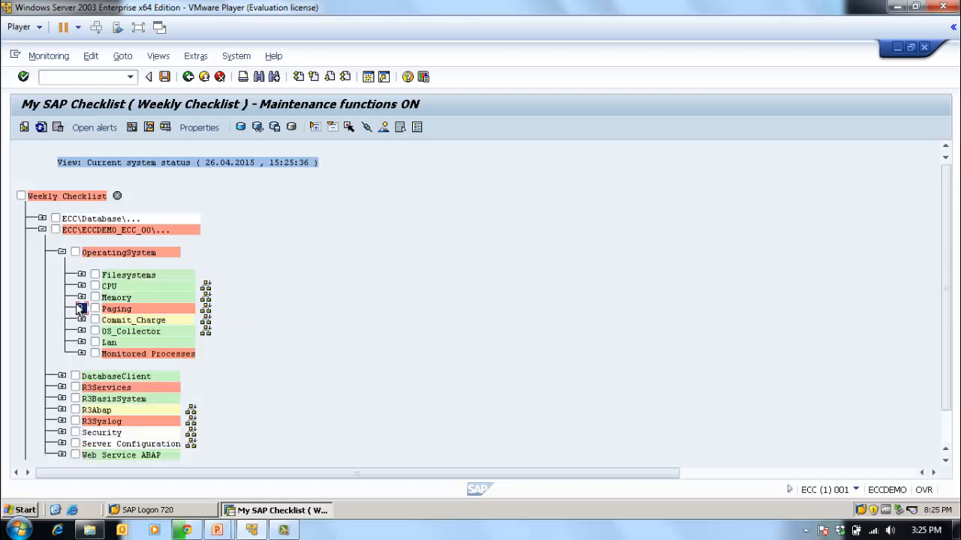
{"action": "left_click", "coordinate": [81, 354]}
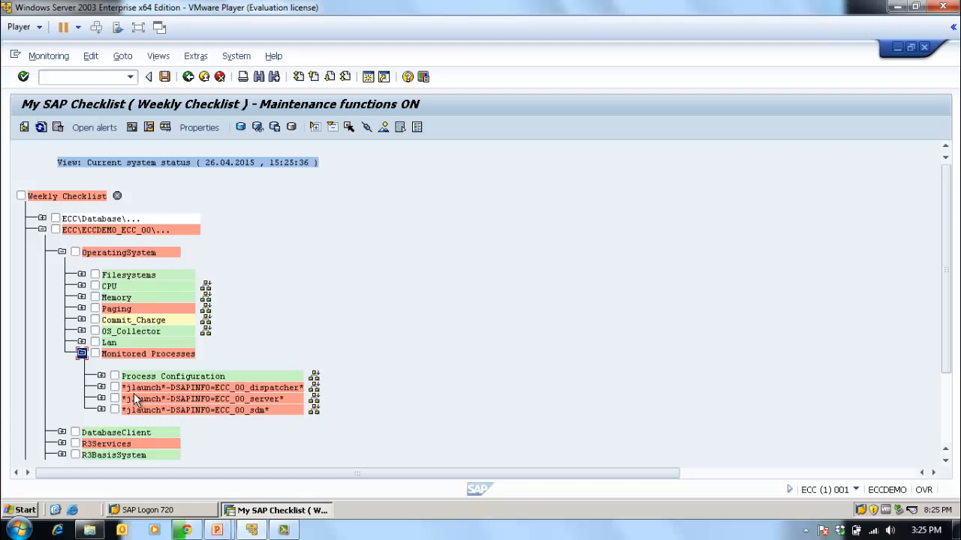
{"action": "left_click", "coordinate": [268, 388]}
{"action": "left_click", "coordinate": [81, 353]}
{"action": "left_click", "coordinate": [61, 253]}
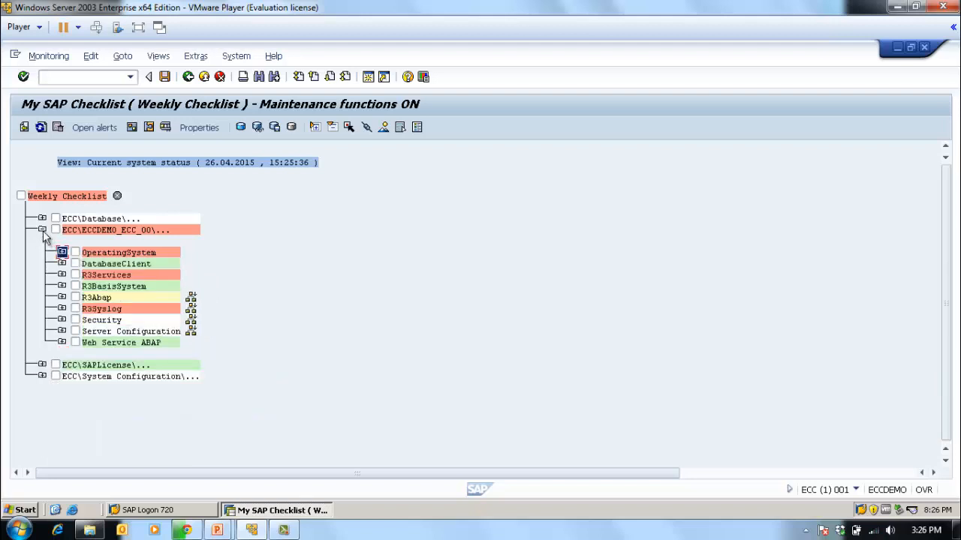
{"action": "left_click", "coordinate": [42, 229]}
{"action": "left_click", "coordinate": [197, 78]}
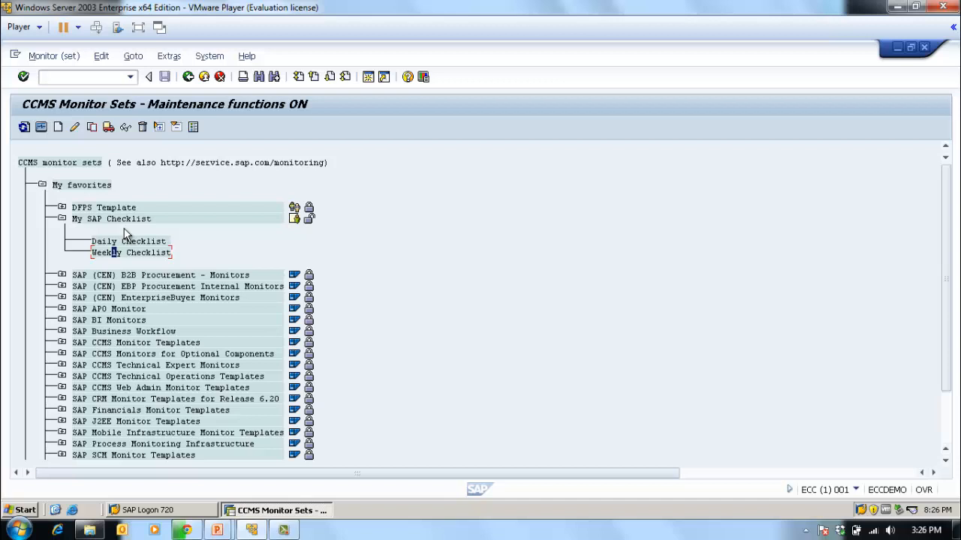
- Review the general properties and methods of the Client node under ECC\Dialog_ECCDEMO_ECC_00 in Daily Checklist, and return to the monitor sets
{"action": "double_click", "coordinate": [126, 241]}
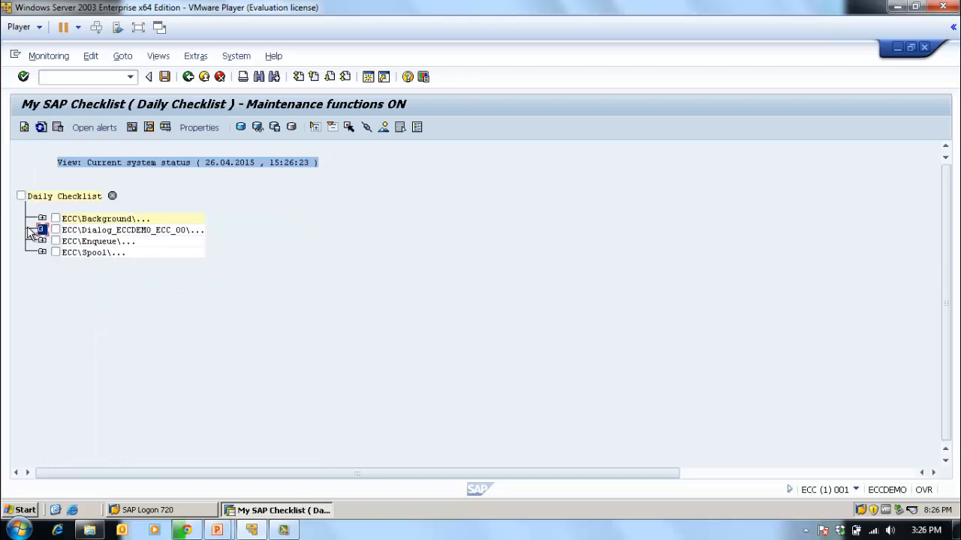
{"action": "left_click", "coordinate": [42, 229]}
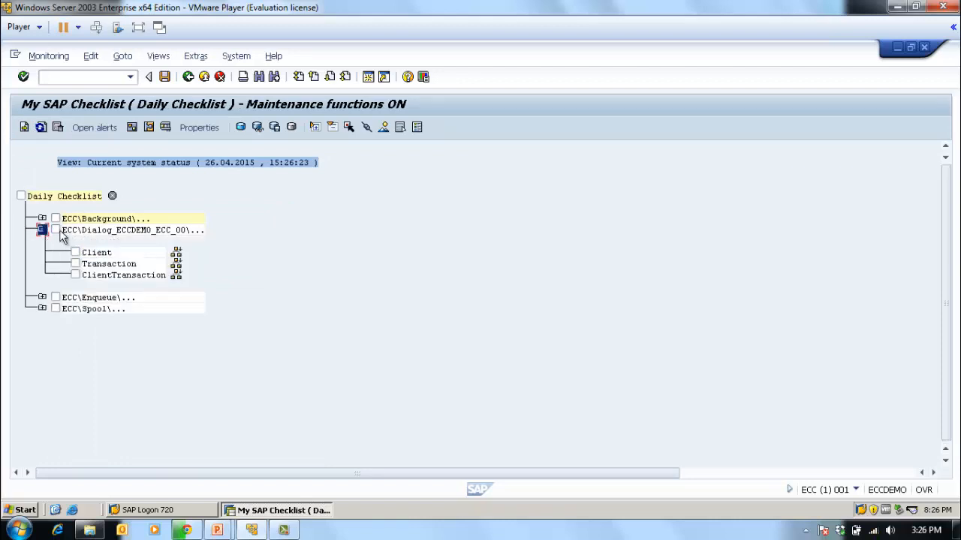
{"action": "left_click", "coordinate": [55, 230]}
{"action": "left_click", "coordinate": [56, 230]}
{"action": "left_click", "coordinate": [184, 131]}
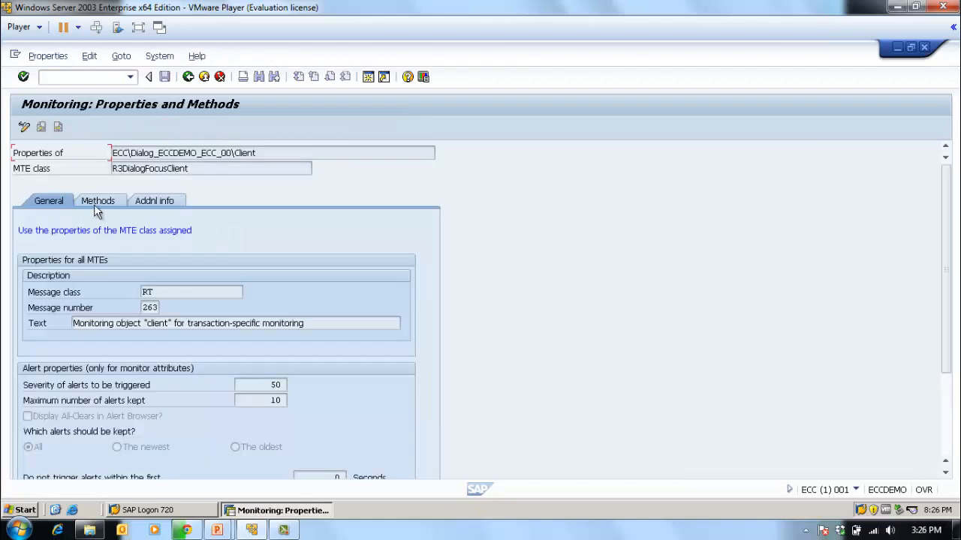
{"action": "left_click", "coordinate": [103, 201]}
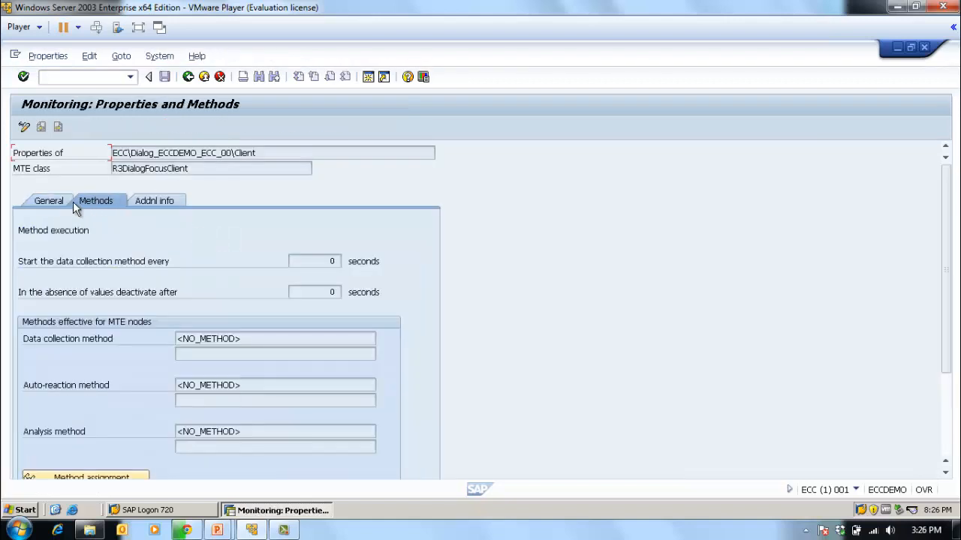
{"action": "left_click", "coordinate": [187, 77]}
{"action": "left_click", "coordinate": [187, 78]}
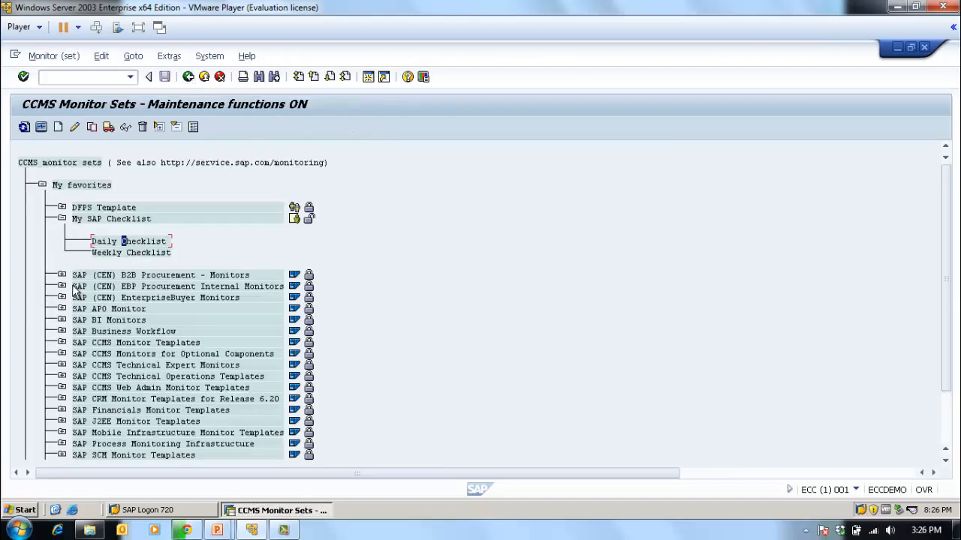
- View the top-level nodes of Weekly Checklist, and reopen Daily Checklist to look through its ECC\Dialog_ECCDEMO_ECC_00 subnodes
{"action": "double_click", "coordinate": [119, 254]}
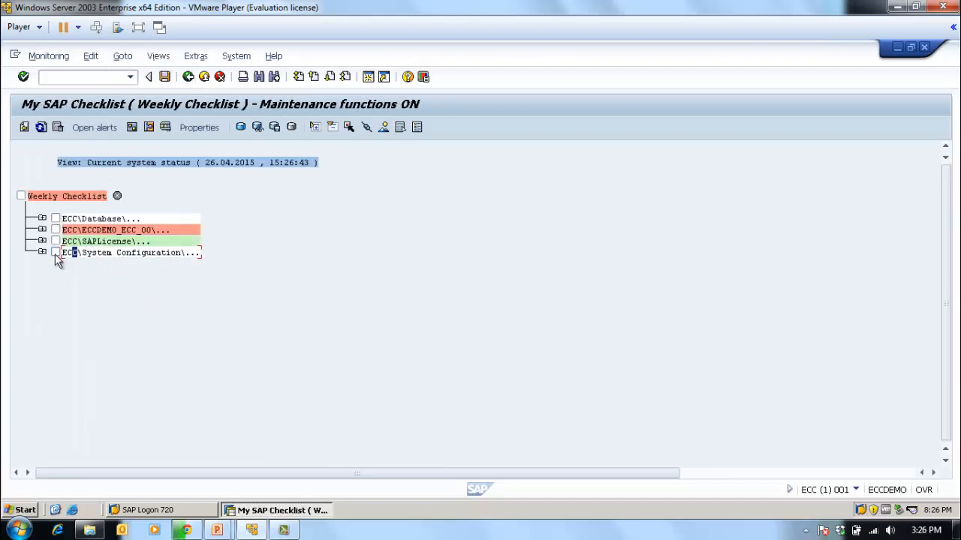
{"action": "left_click", "coordinate": [187, 78]}
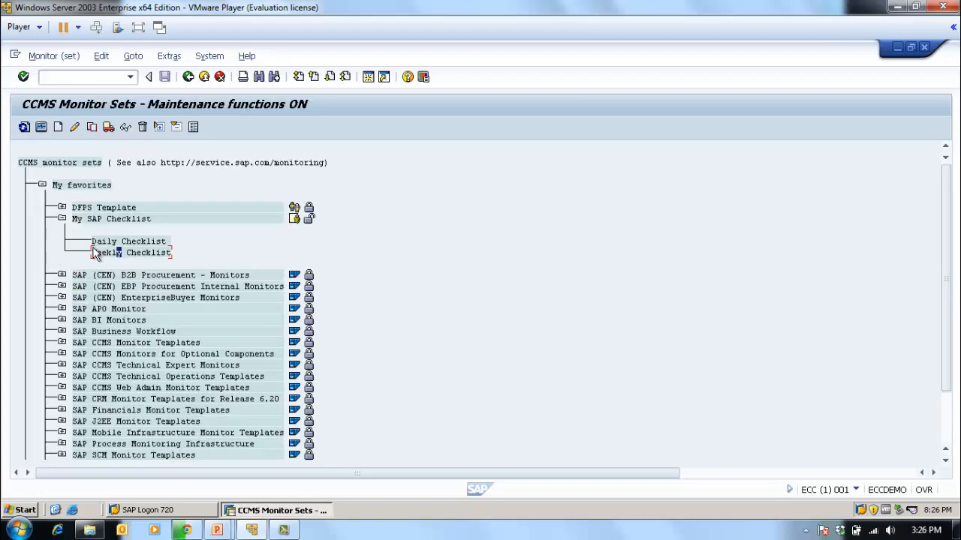
{"action": "double_click", "coordinate": [110, 243]}
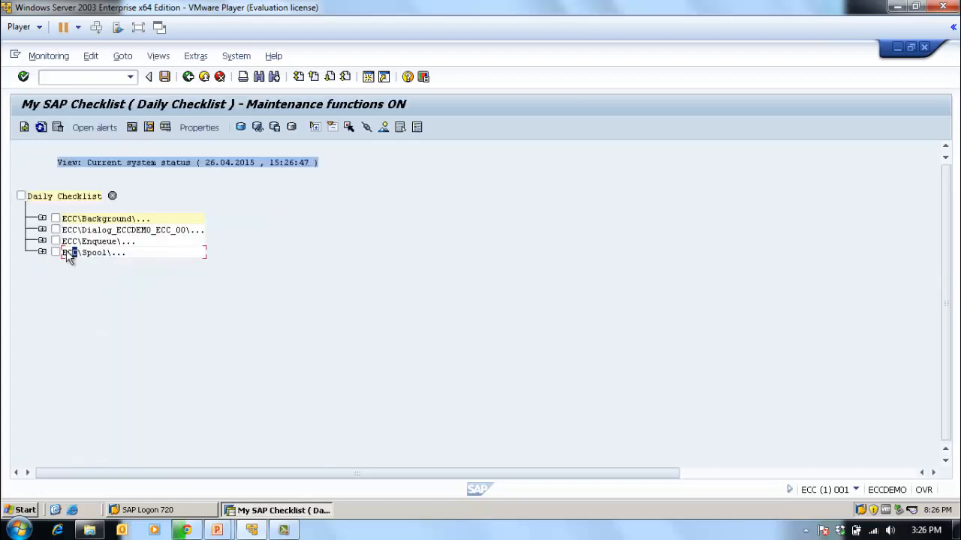
{"action": "left_click", "coordinate": [42, 230]}
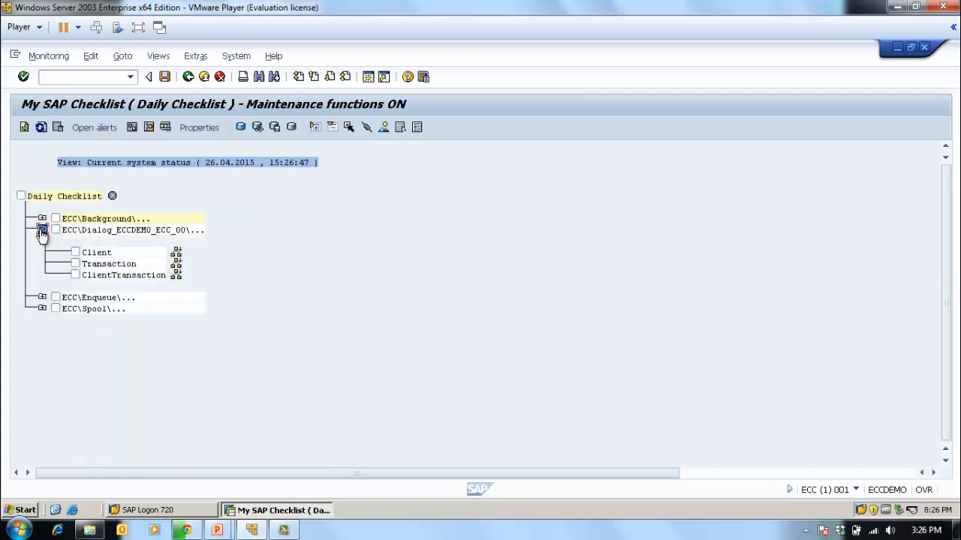
{"action": "left_click", "coordinate": [42, 230]}
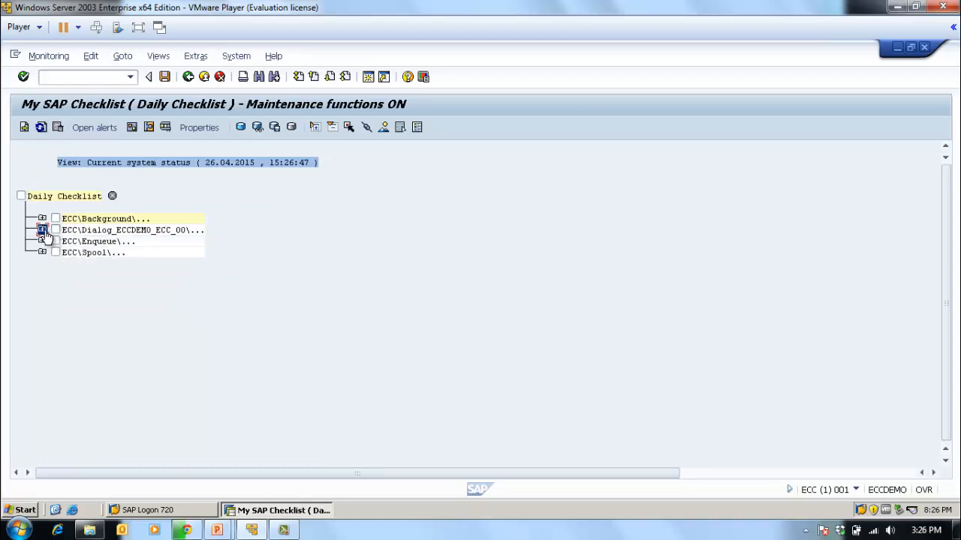
{"action": "left_click", "coordinate": [42, 231]}
{"action": "left_click", "coordinate": [42, 231]}
- Examine BackgroundService and Background Job Monitoring under ECC\Background, and open the analysis for the Status node of SAP_SRT_COLLECTOR_FOR_MONITORING
{"action": "left_click", "coordinate": [42, 219]}
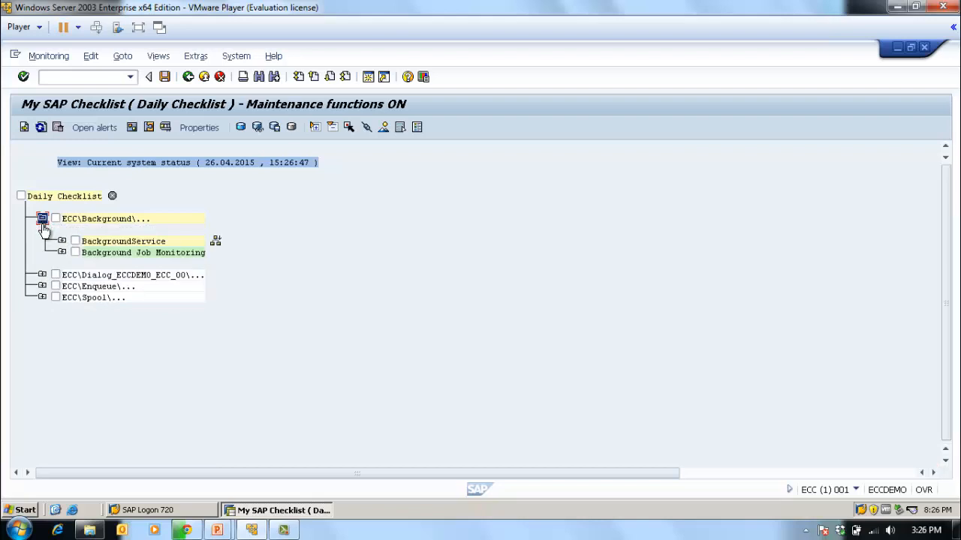
{"action": "left_click", "coordinate": [62, 242]}
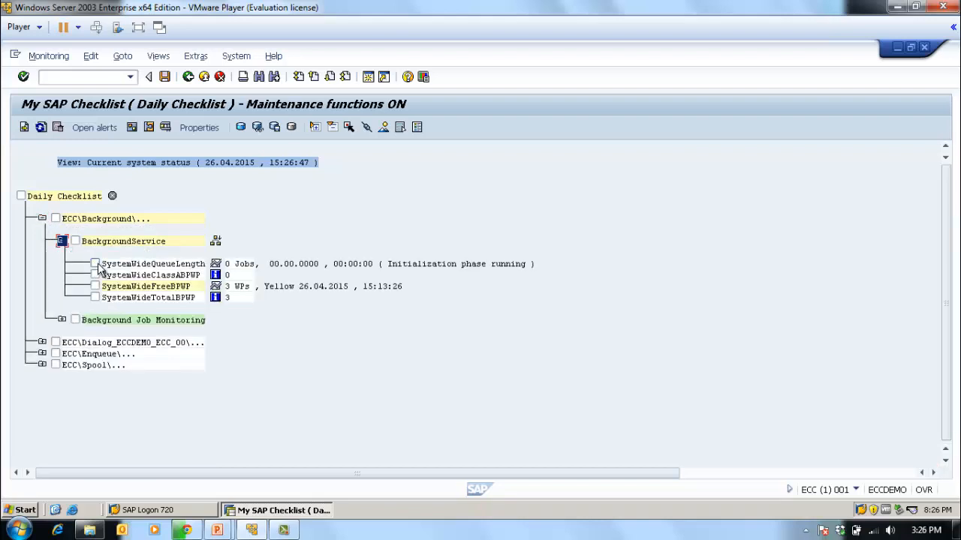
{"action": "left_click", "coordinate": [61, 320]}
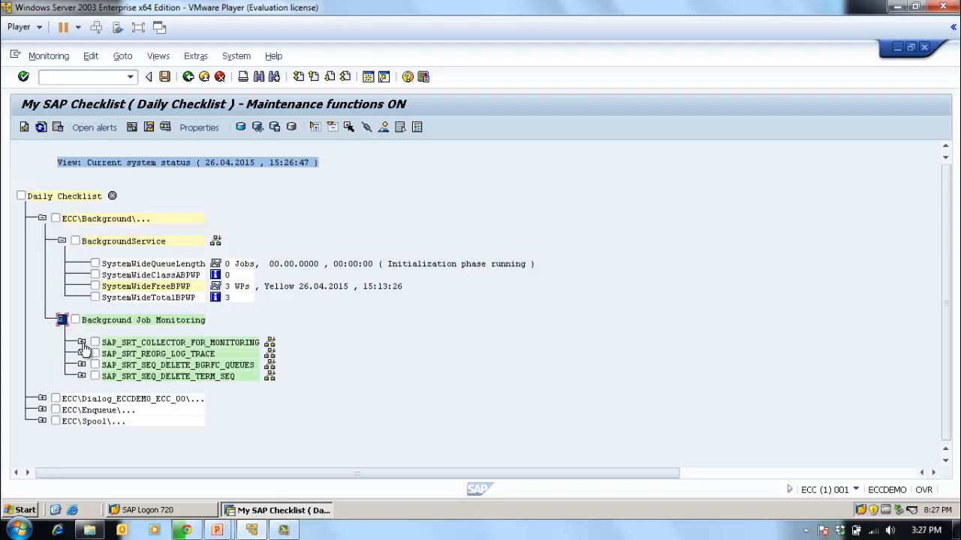
{"action": "left_click", "coordinate": [82, 343]}
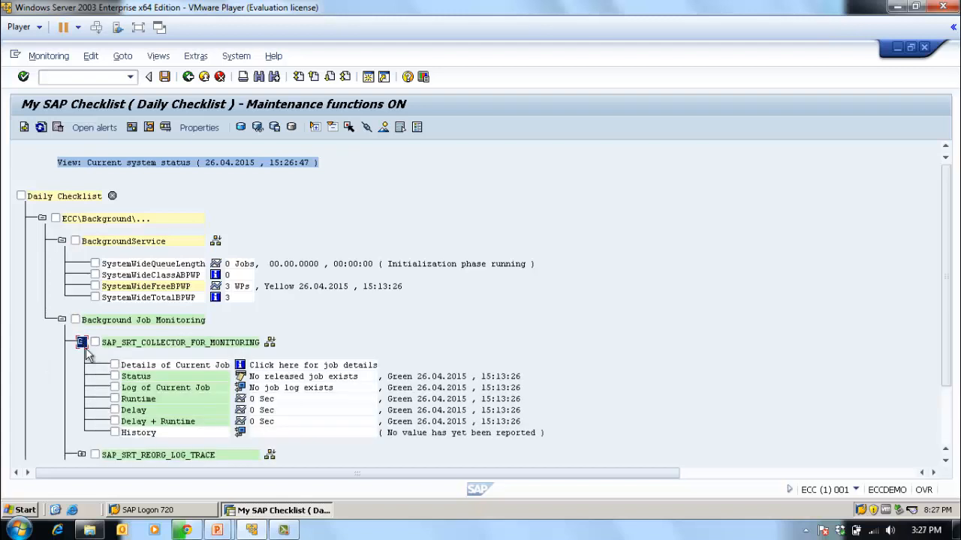
{"action": "left_click", "coordinate": [114, 376]}
{"action": "double_click", "coordinate": [130, 377]}
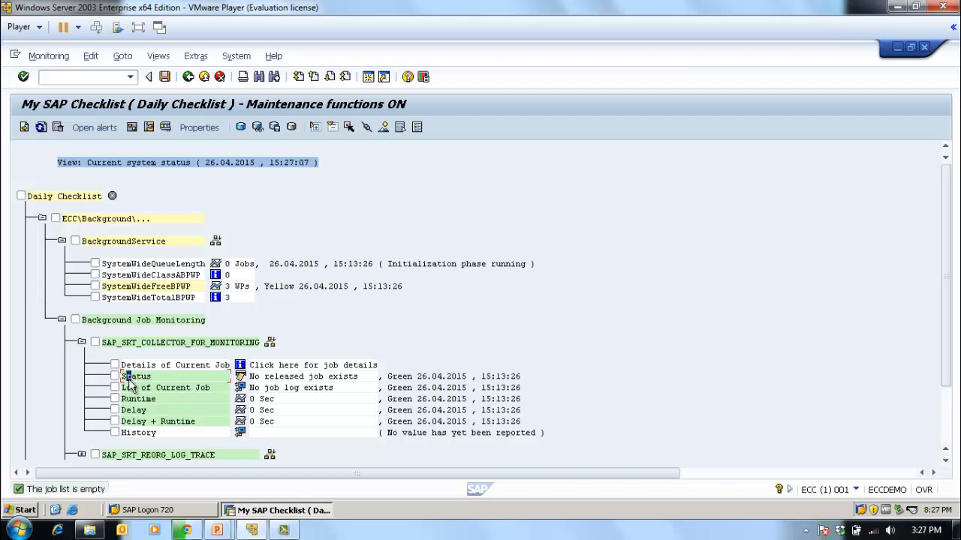
- Review the status attribute and method properties of the Status node under SAP_SRT_COLLECTOR_FOR_MONITORING, return to Daily Checklist, and collapse that job node
{"action": "left_click", "coordinate": [115, 376]}
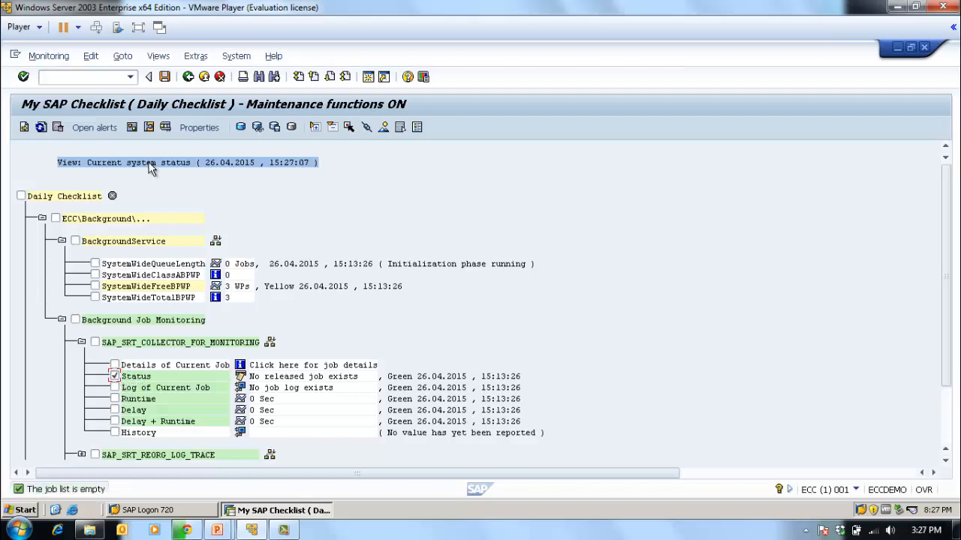
{"action": "left_click", "coordinate": [199, 129]}
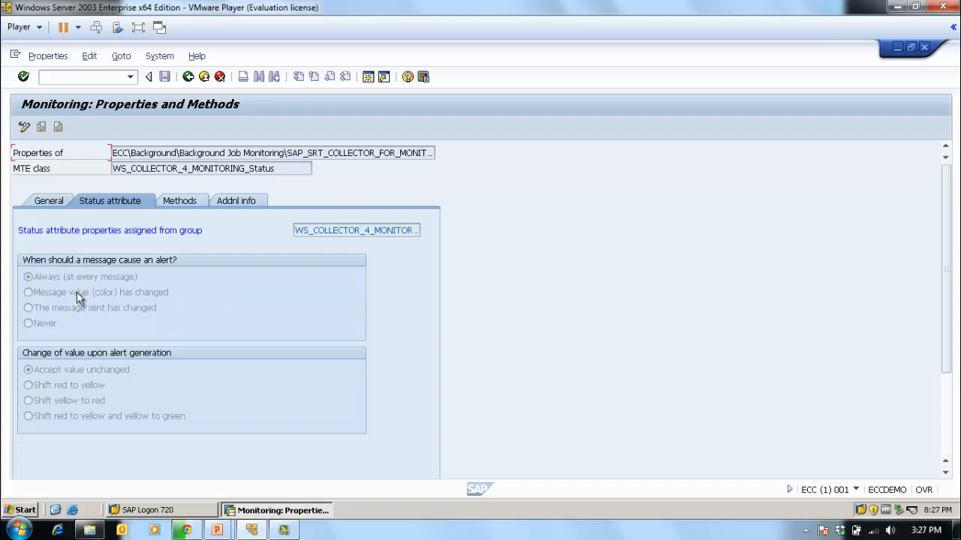
{"action": "left_click", "coordinate": [181, 201]}
{"action": "left_click", "coordinate": [132, 199]}
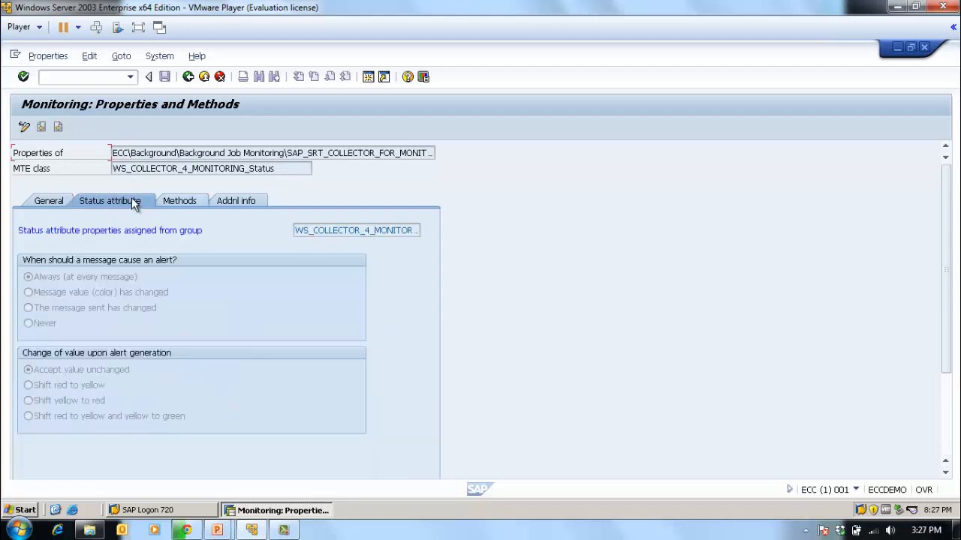
{"action": "left_click", "coordinate": [186, 78]}
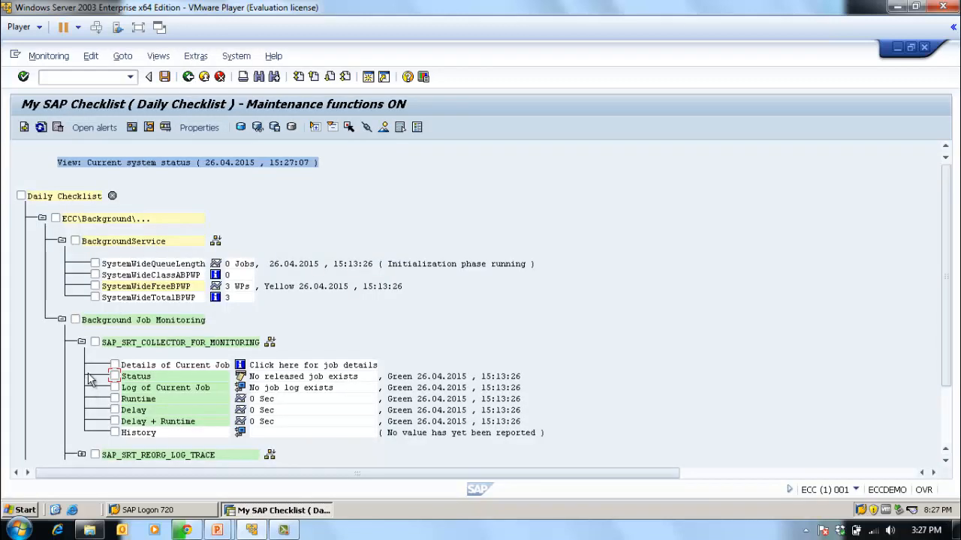
{"action": "left_click", "coordinate": [80, 343]}
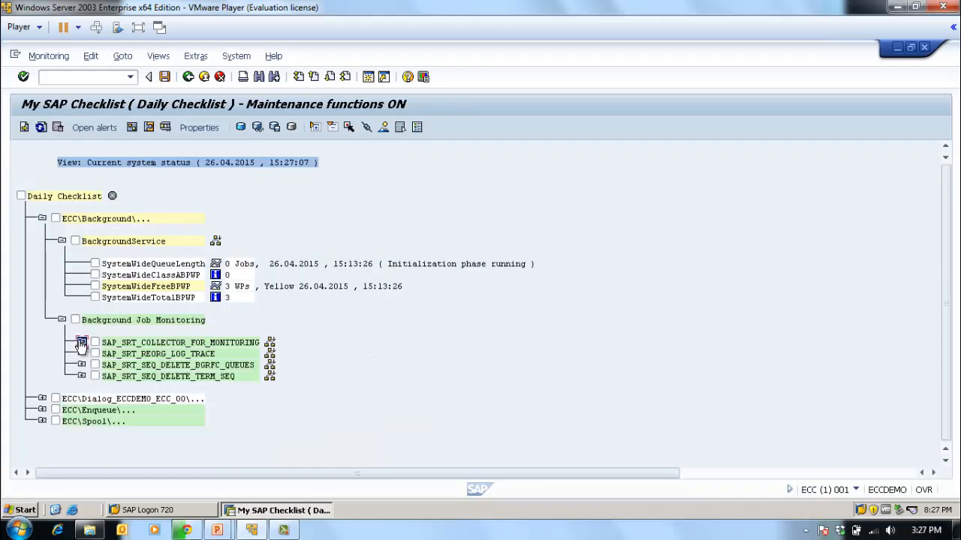
- Expand Enqueue Server under ECC\Enqueue and open the properties of Enqueue Requests in change mode
{"action": "left_click", "coordinate": [42, 410]}
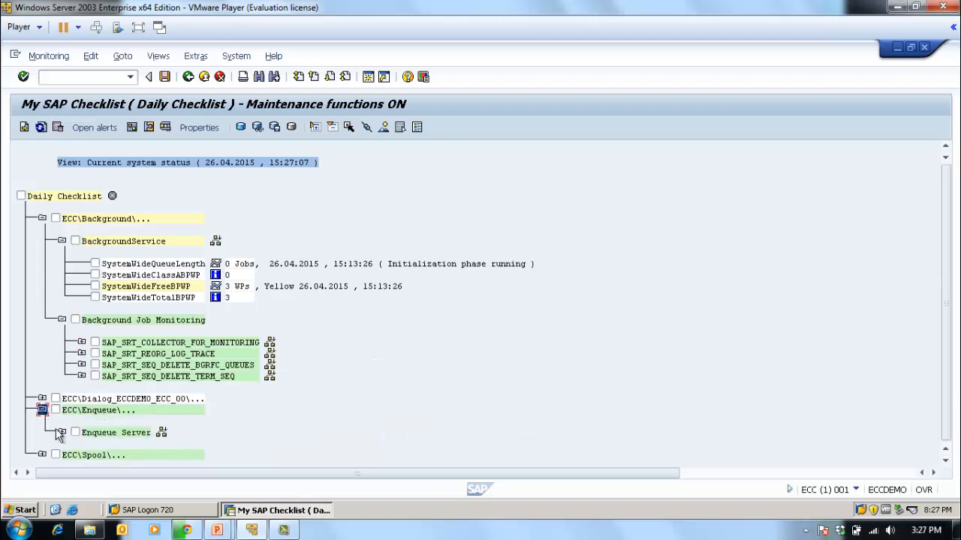
{"action": "left_click", "coordinate": [61, 434]}
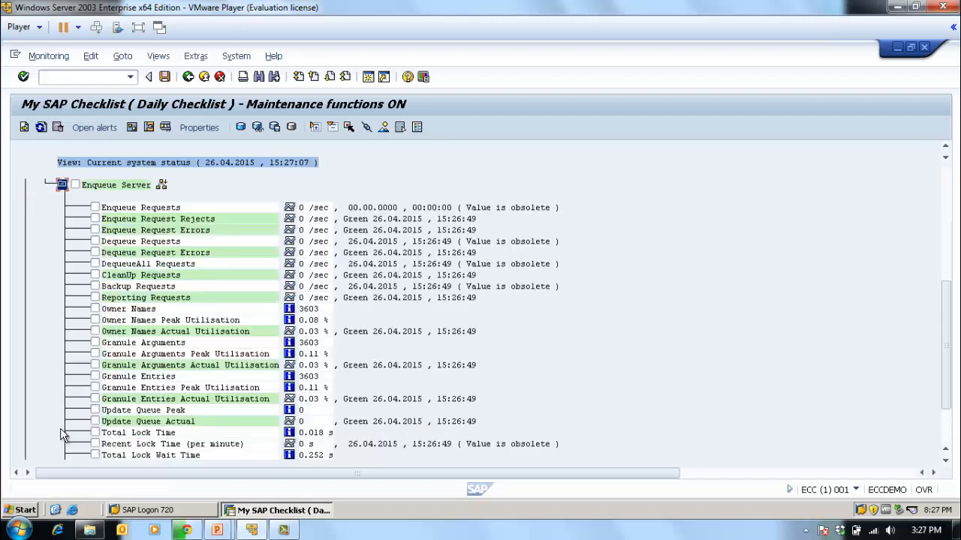
{"action": "left_click", "coordinate": [94, 207]}
{"action": "left_click", "coordinate": [207, 129]}
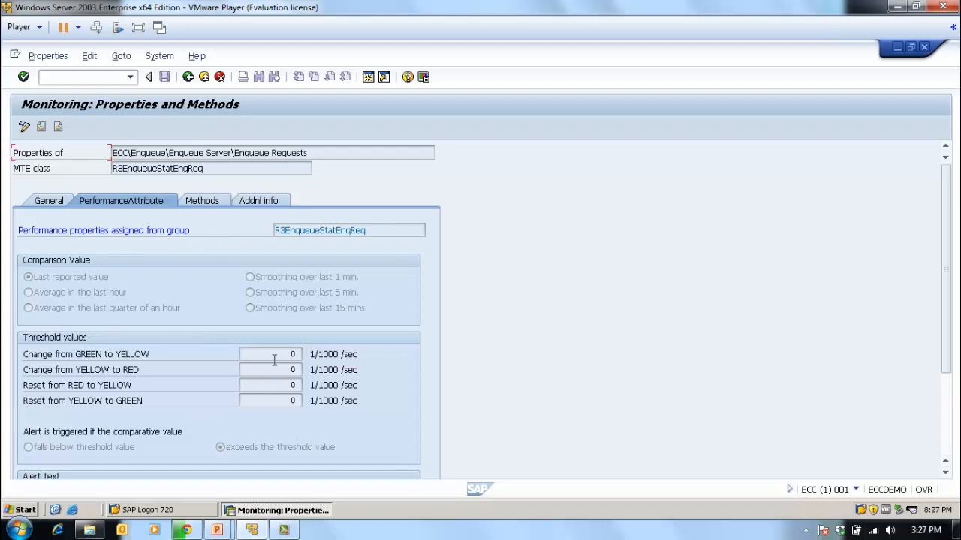
{"action": "left_click", "coordinate": [24, 127]}
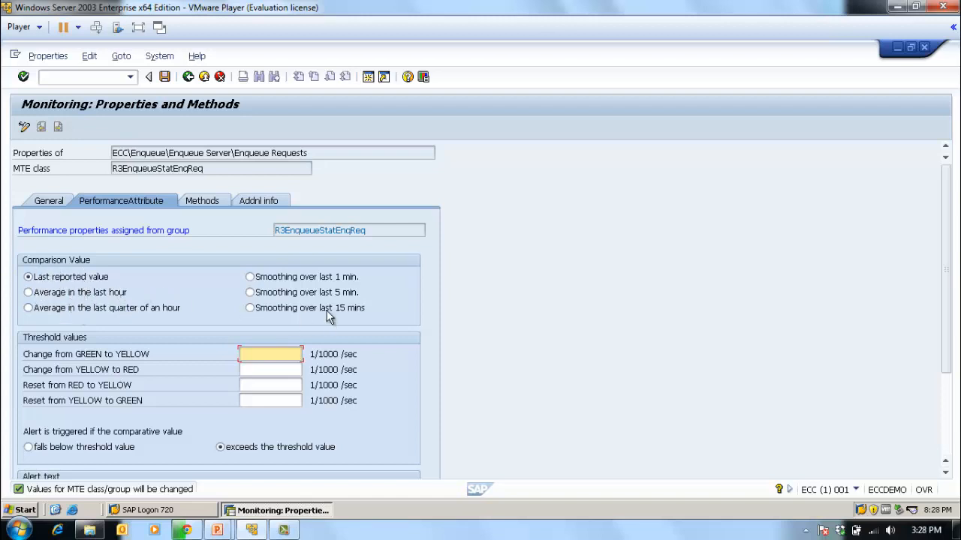
- Set all four threshold values of Enqueue Requests to 50, with the last reported value as the comparison value
{"action": "left_click", "coordinate": [28, 293]}
{"action": "key", "text": "Up"}
{"action": "left_click", "coordinate": [259, 353]}
{"action": "type", "text": "50"}
{"action": "left_click", "coordinate": [275, 370]}
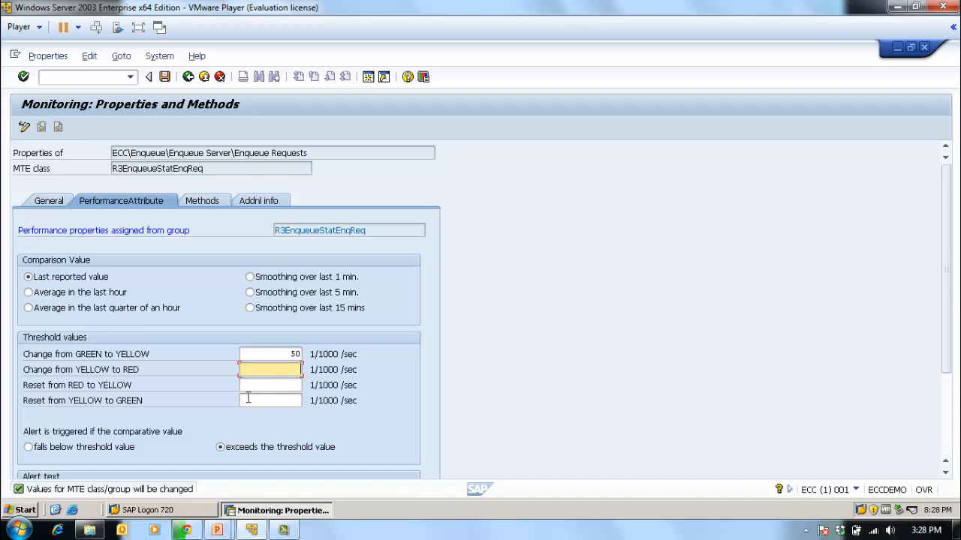
{"action": "type", "text": "50"}
{"action": "left_click", "coordinate": [280, 383]}
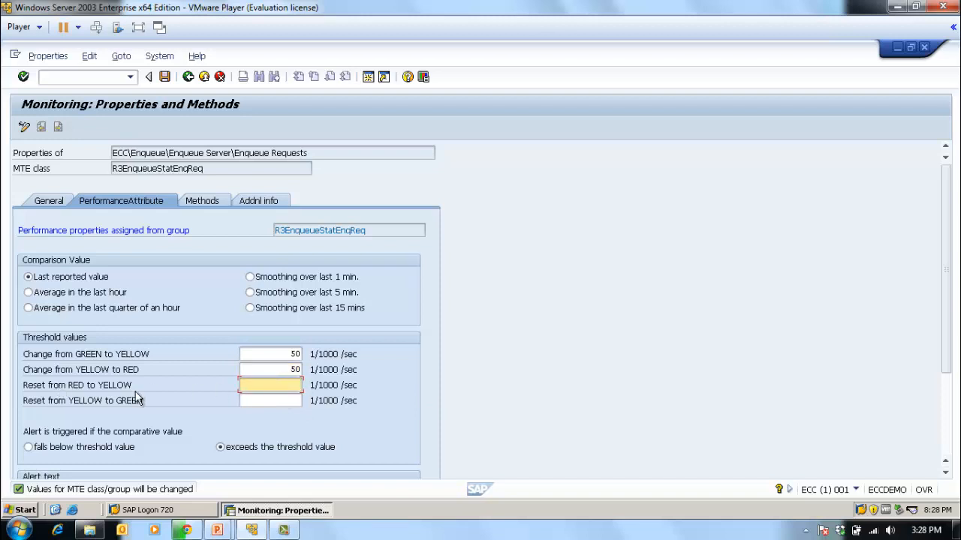
{"action": "type", "text": "50"}
{"action": "left_click", "coordinate": [290, 402]}
{"action": "type", "text": "50"}
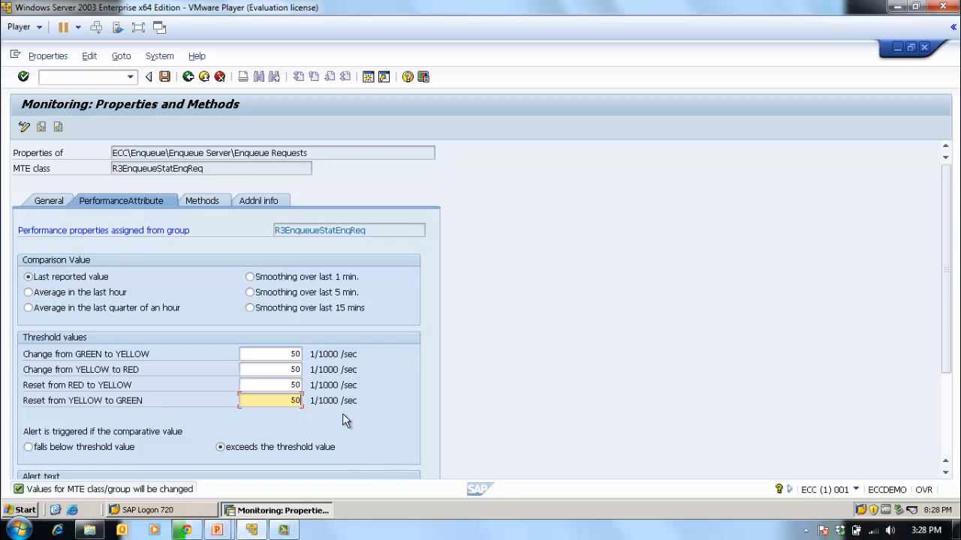
{"action": "scroll", "coordinate": [342, 412], "scroll_direction": "down", "scroll_amount": 3}
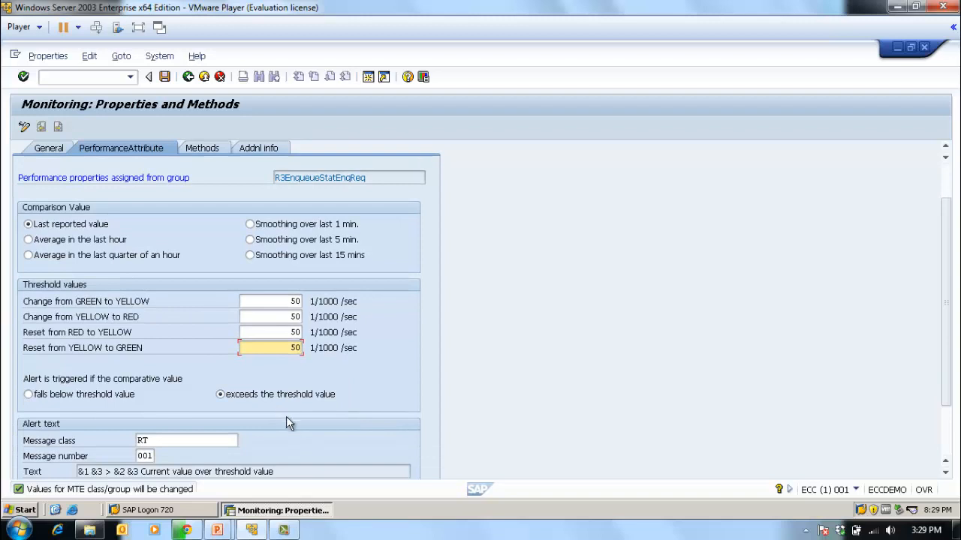
{"action": "scroll", "coordinate": [286, 416], "scroll_direction": "down", "scroll_amount": 3}
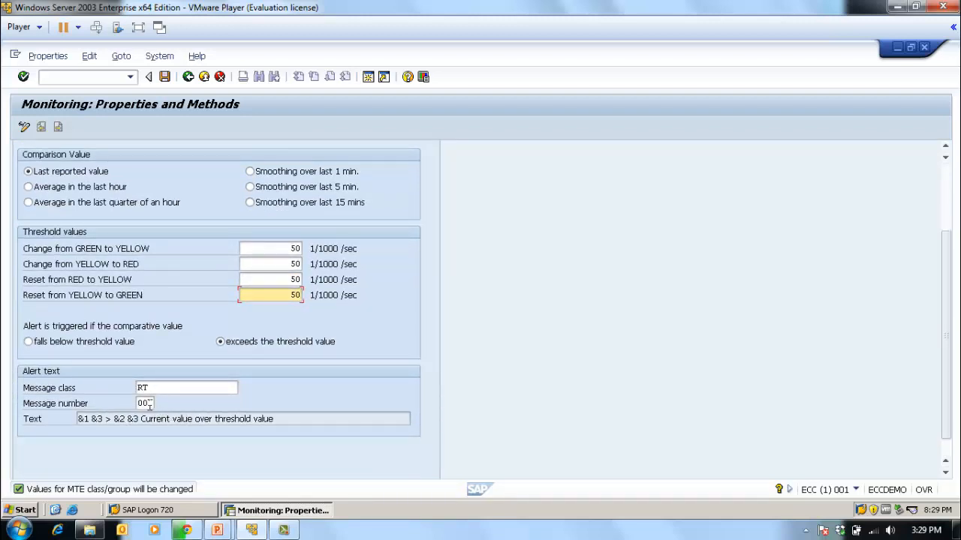
{"action": "scroll", "coordinate": [163, 390], "scroll_direction": "up", "scroll_amount": 4}
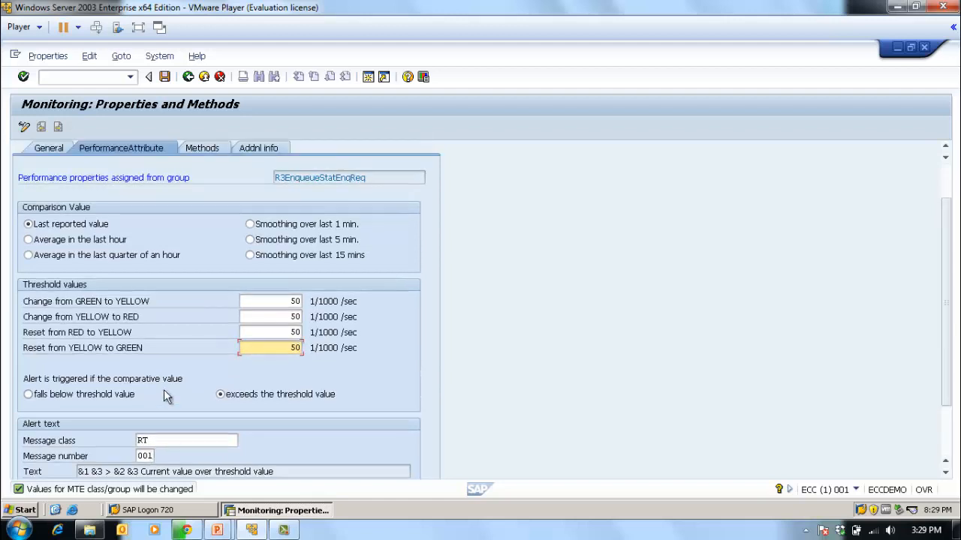
{"action": "key", "text": "Return"}
- Set the alert text's message number to 002 in message class RT and check the corresponding alert text
{"action": "left_click", "coordinate": [174, 417]}
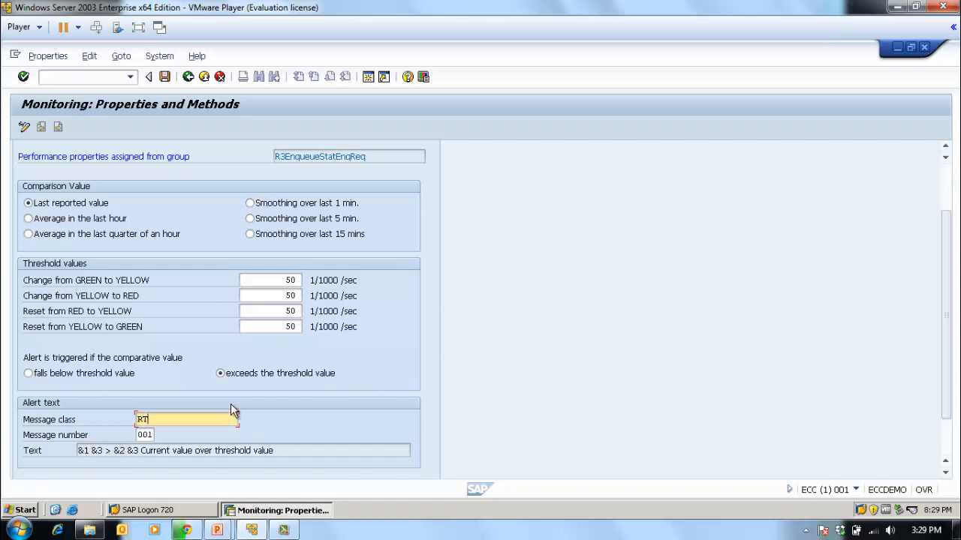
{"action": "key", "text": "Tab"}
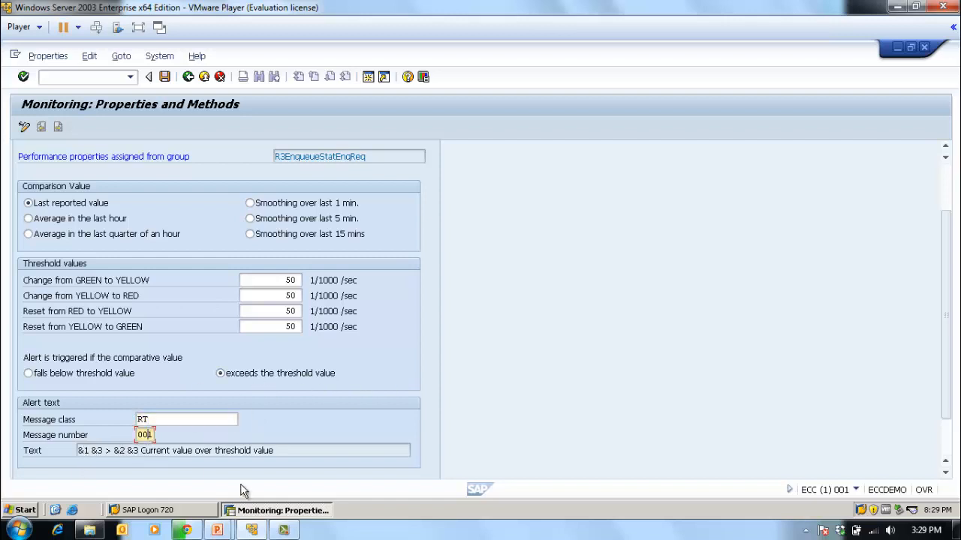
{"action": "left_click", "coordinate": [173, 422]}
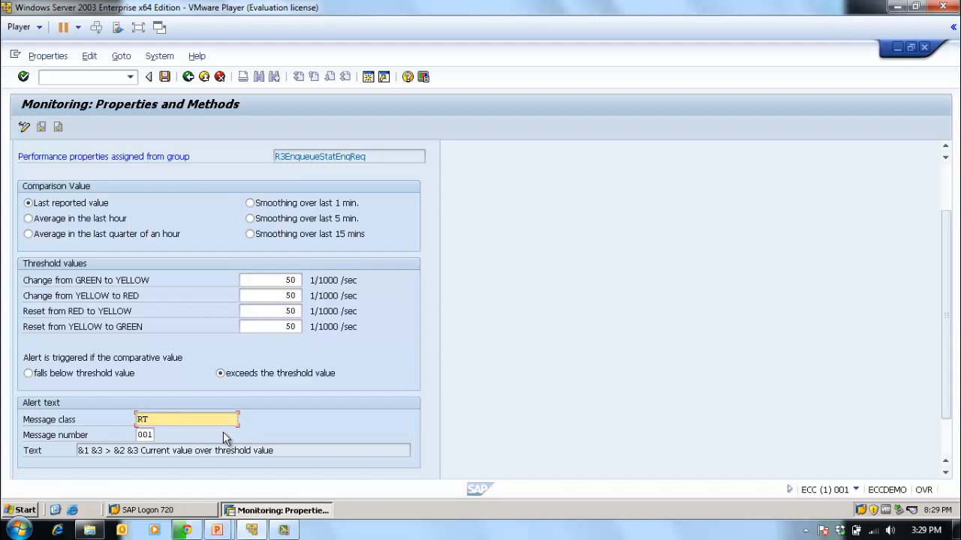
{"action": "left_click", "coordinate": [145, 435]}
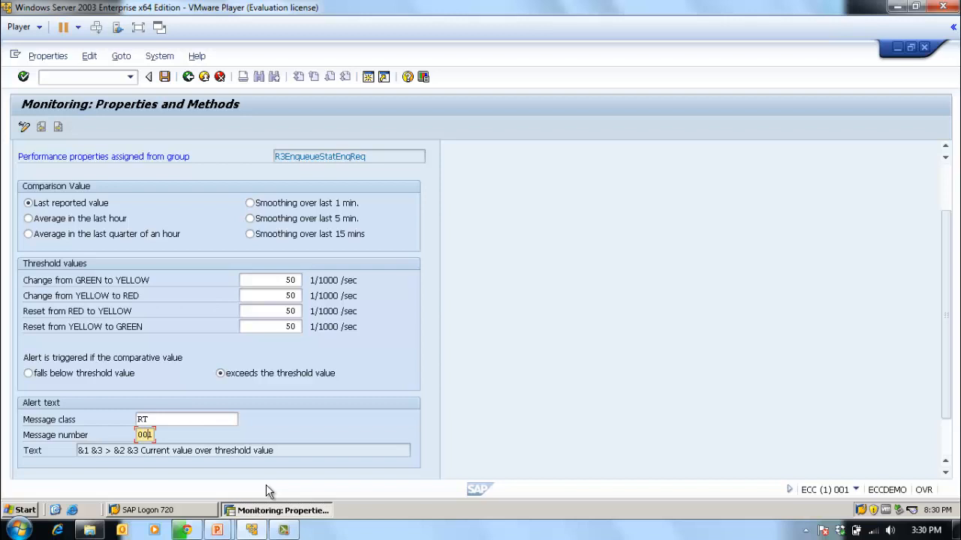
{"action": "key", "text": "Return"}
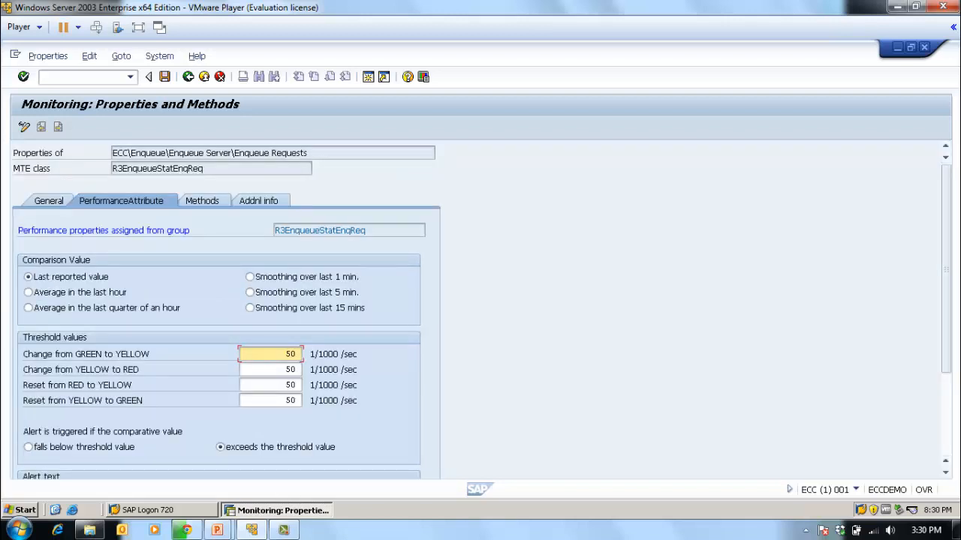
{"action": "scroll", "coordinate": [944, 375], "scroll_direction": "down", "scroll_amount": 3}
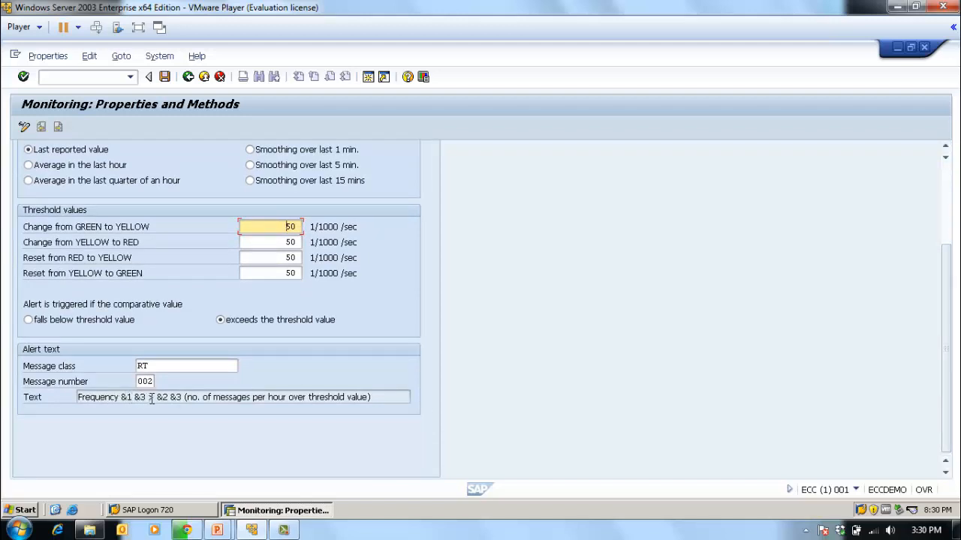
{"action": "left_click", "coordinate": [386, 402]}
{"action": "left_click", "coordinate": [146, 381]}
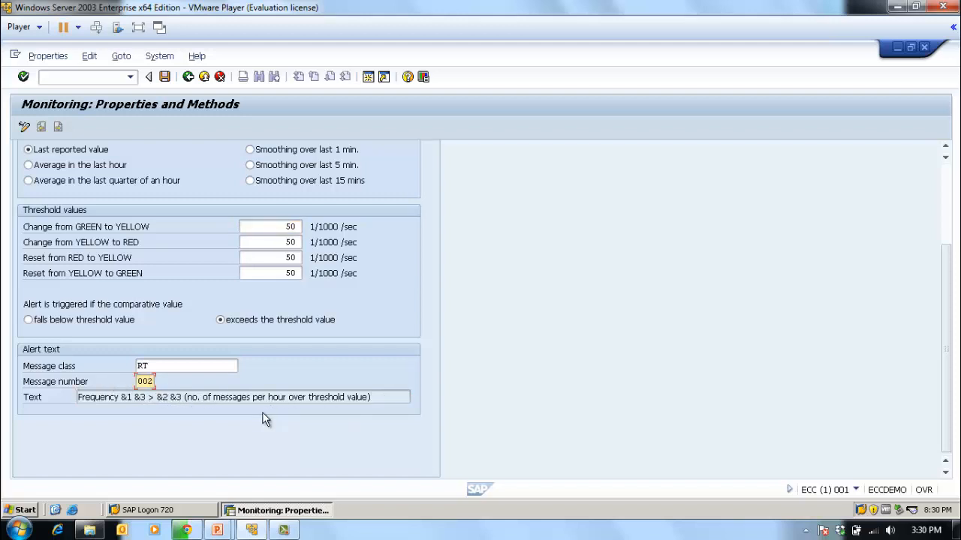
{"action": "key", "text": "Return"}
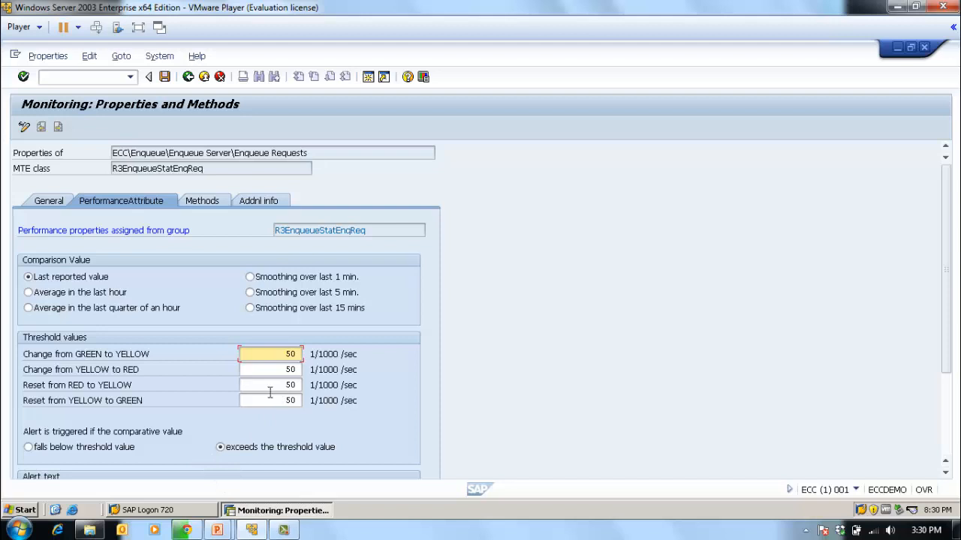
{"action": "scroll", "coordinate": [408, 369], "scroll_direction": "down", "scroll_amount": 3}
{"action": "scroll", "coordinate": [409, 368], "scroll_direction": "up", "scroll_amount": 1}
{"action": "scroll", "coordinate": [405, 366], "scroll_direction": "up", "scroll_amount": 3}
- Review the general alert properties of Enqueue Requests, save the properties, and return to the monitor sets
{"action": "left_click", "coordinate": [59, 206]}
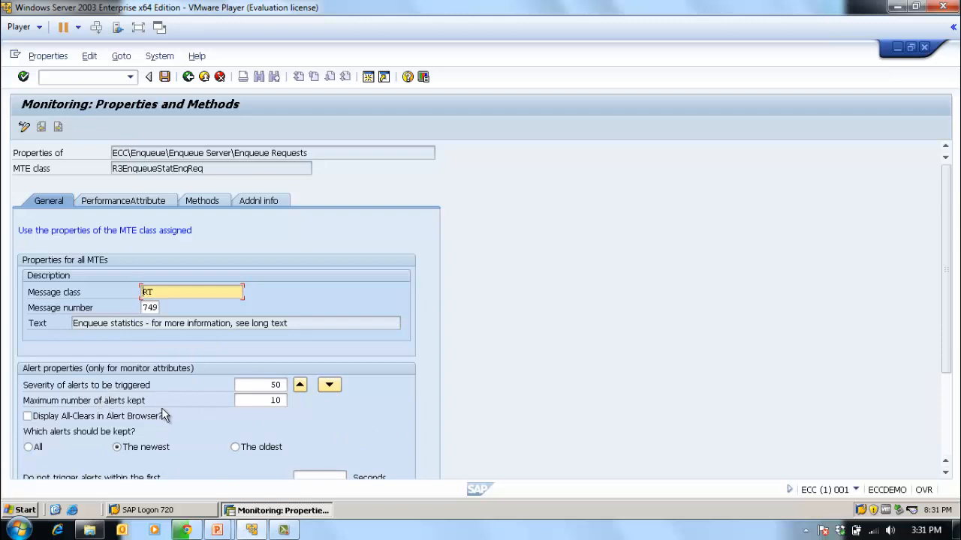
{"action": "left_click", "coordinate": [263, 402]}
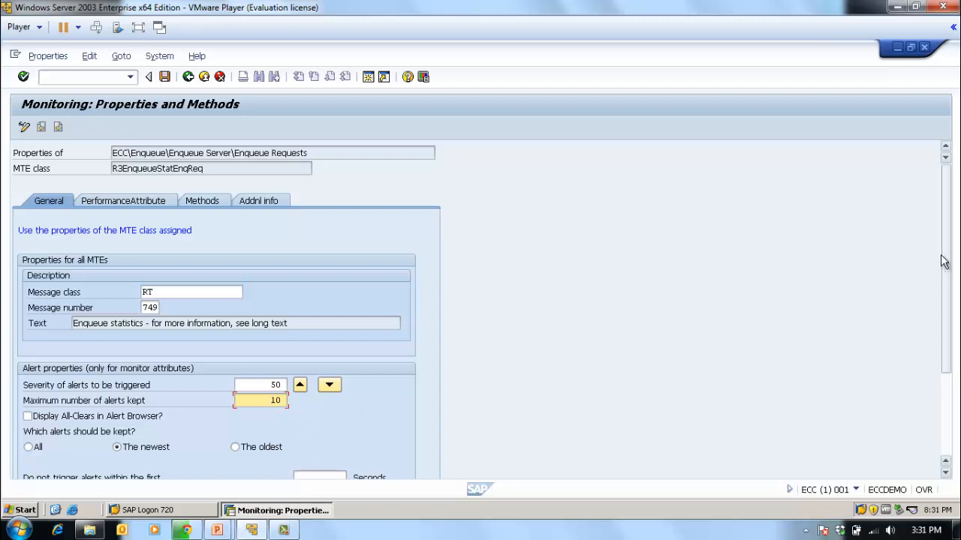
{"action": "left_click_drag", "start_coordinate": [944, 257], "coordinate": [954, 349]}
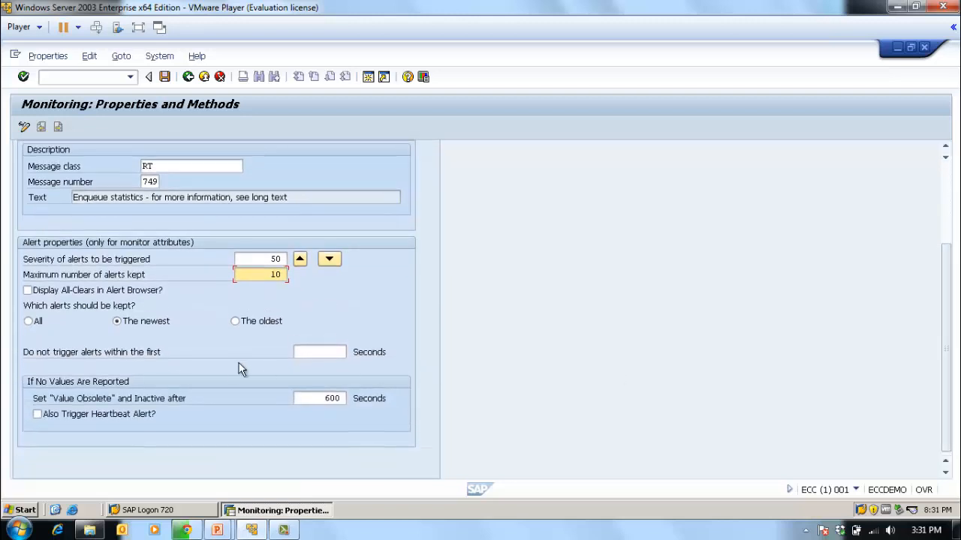
{"action": "scroll", "coordinate": [561, 277], "scroll_direction": "up", "scroll_amount": 3}
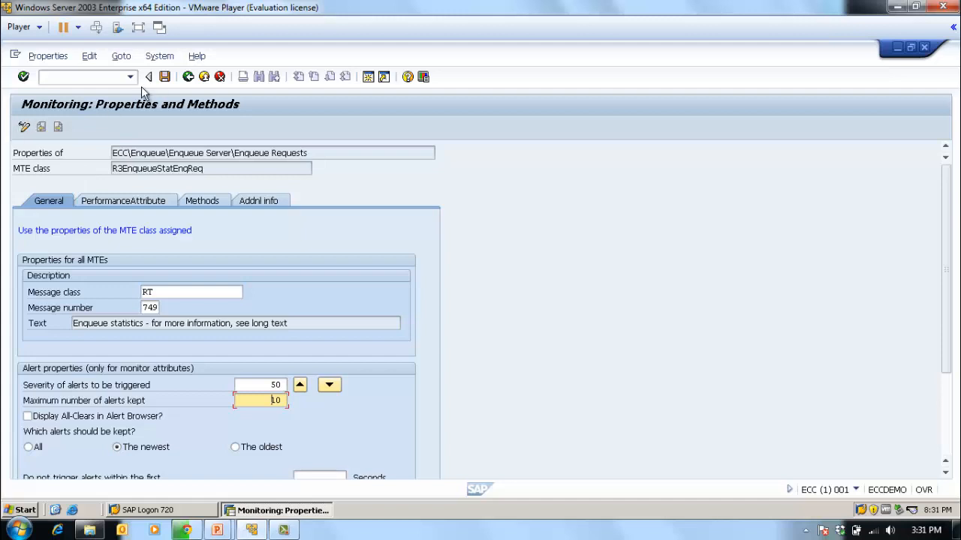
{"action": "left_click", "coordinate": [165, 77]}
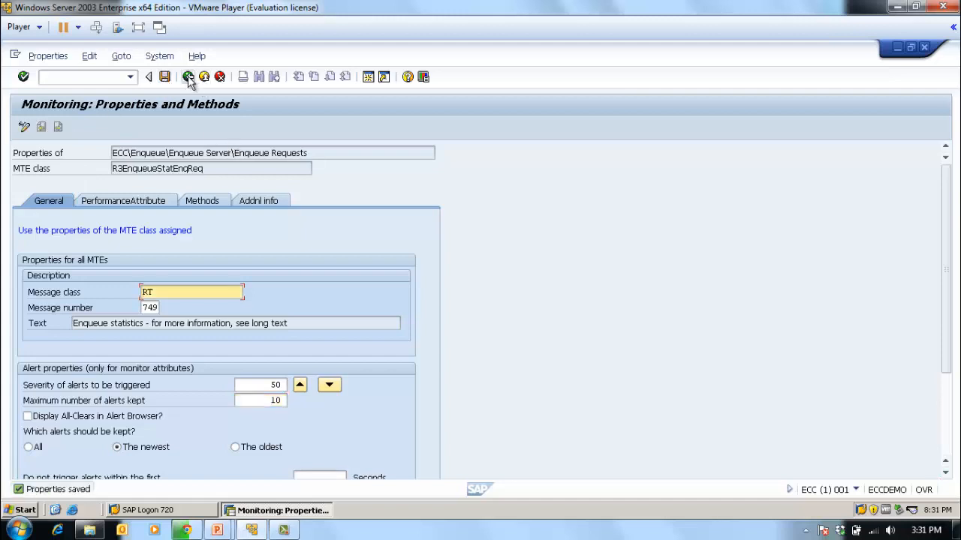
{"action": "left_click", "coordinate": [188, 77]}
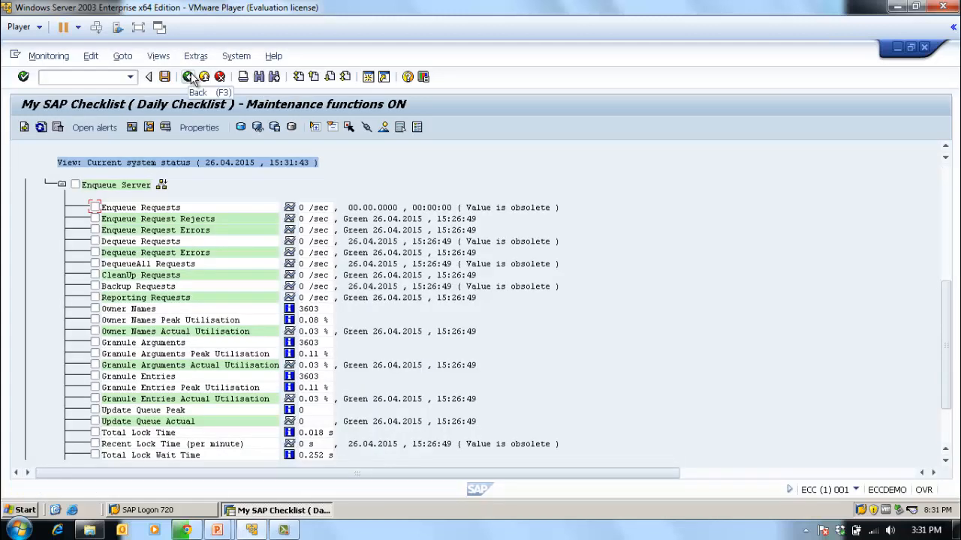
{"action": "left_click", "coordinate": [188, 77]}
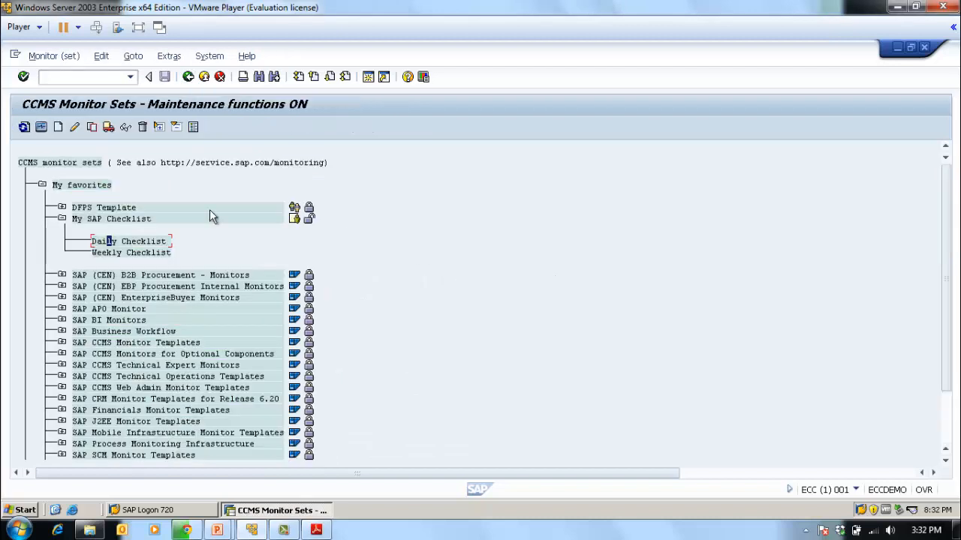
{"action": "left_click", "coordinate": [61, 218]}
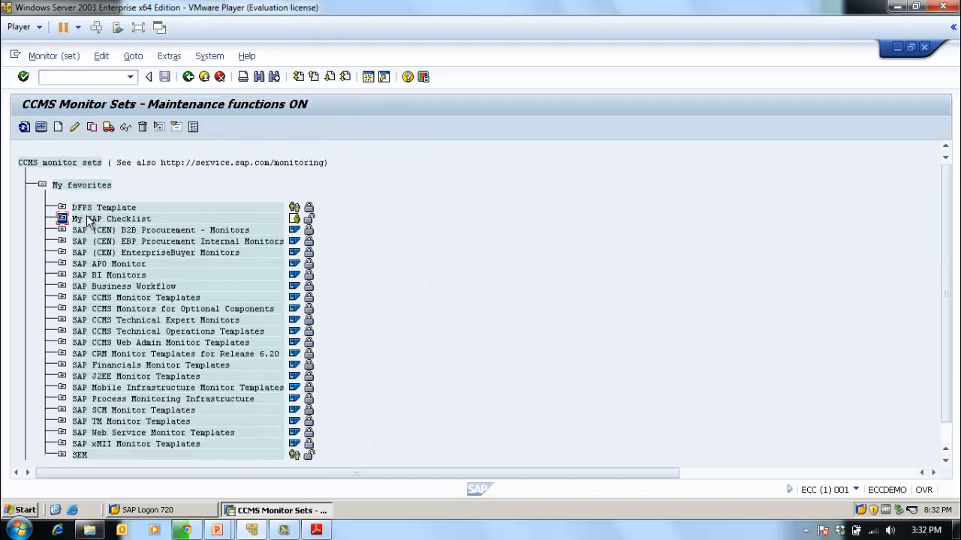
{"action": "left_click", "coordinate": [62, 218]}
{"action": "left_click", "coordinate": [106, 218]}
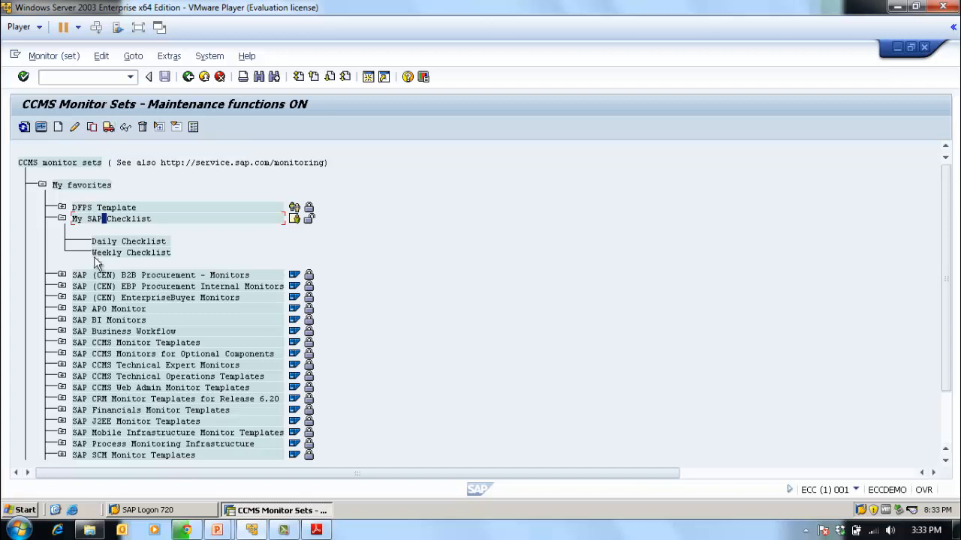
{"action": "left_click", "coordinate": [62, 219]}
{"action": "left_click", "coordinate": [62, 219]}
{"action": "left_click", "coordinate": [62, 219]}
- Leave the monitor sets, start transaction RZ21, and open the central system configuration for creating a remote monitoring entry
{"action": "left_click", "coordinate": [187, 77]}
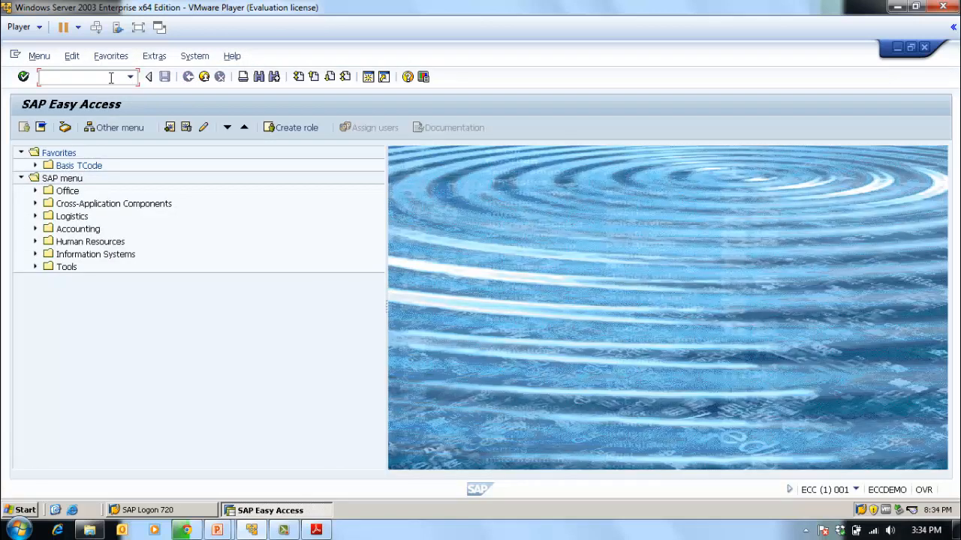
{"action": "type", "text": "rz21"}
{"action": "key", "text": "Return"}
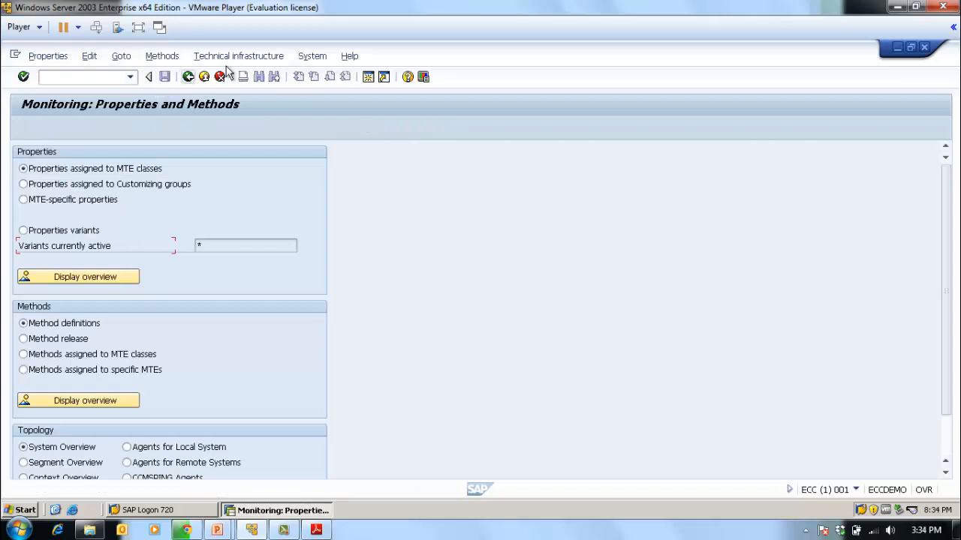
{"action": "left_click", "coordinate": [232, 59]}
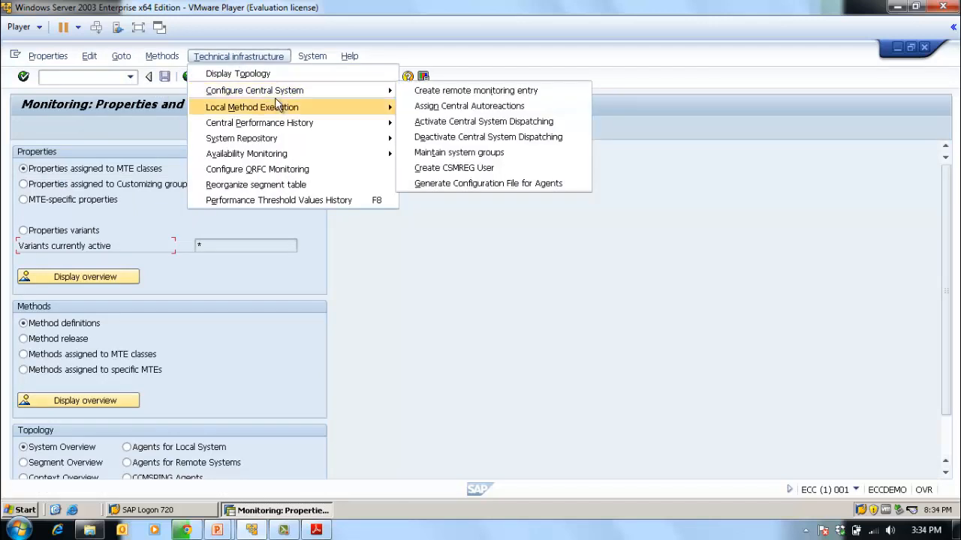
{"action": "mouse_move", "coordinate": [278, 93]}
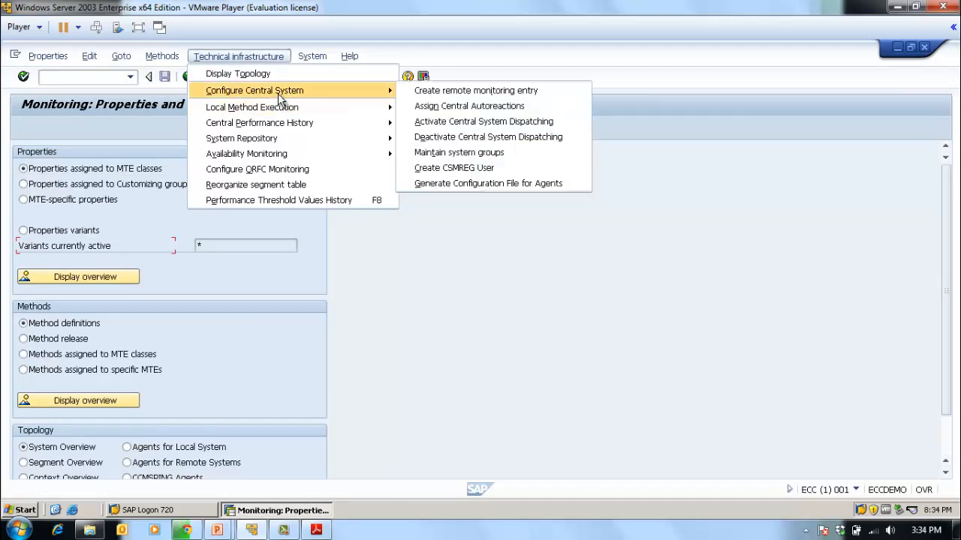
{"action": "left_click", "coordinate": [450, 90]}
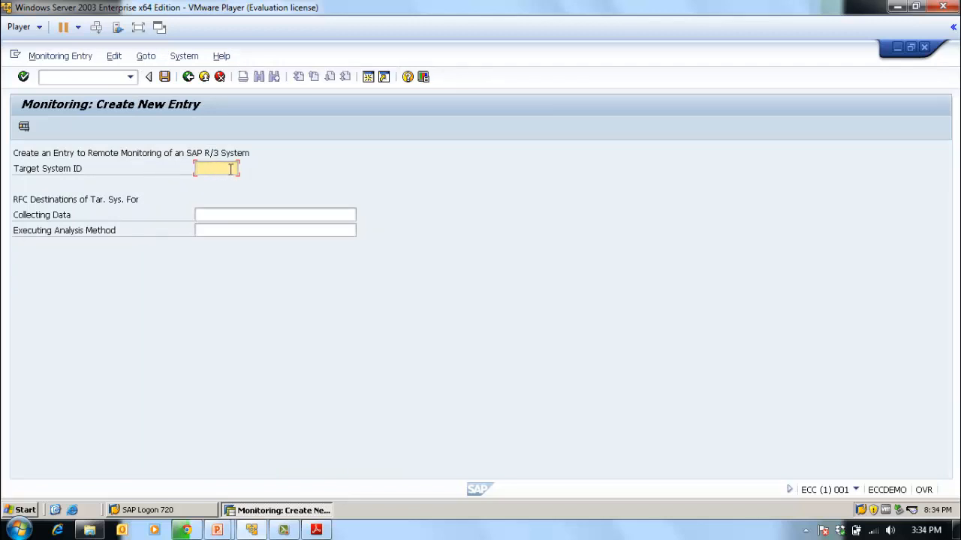
- Look up the available RFC destinations for collecting data, close the list without choosing one, and return to SAP Easy Access
{"action": "left_click", "coordinate": [280, 214]}
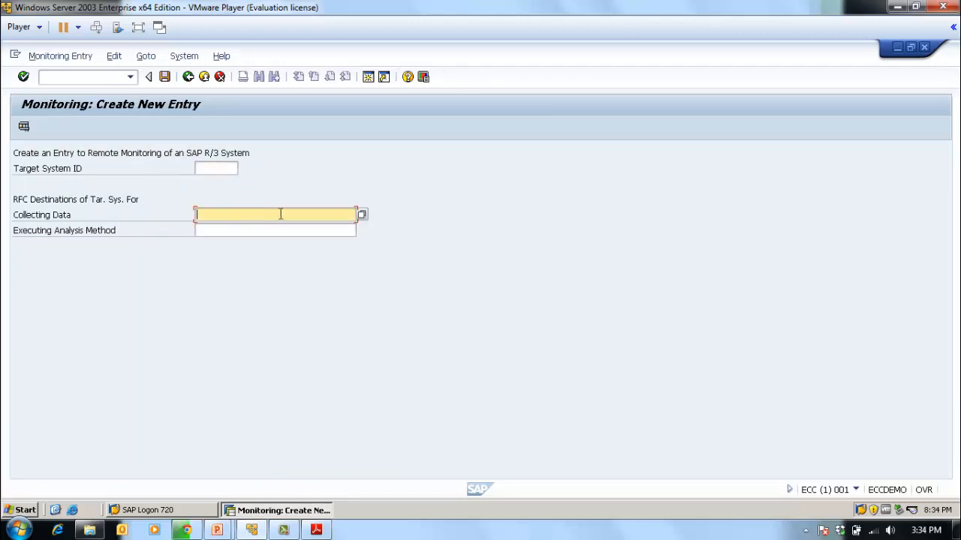
{"action": "left_click", "coordinate": [361, 215]}
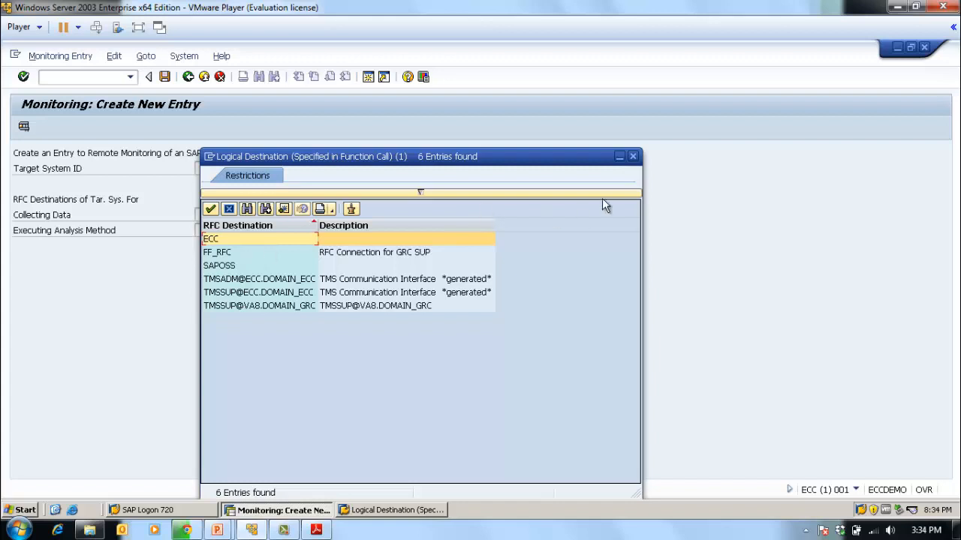
{"action": "left_click", "coordinate": [632, 156]}
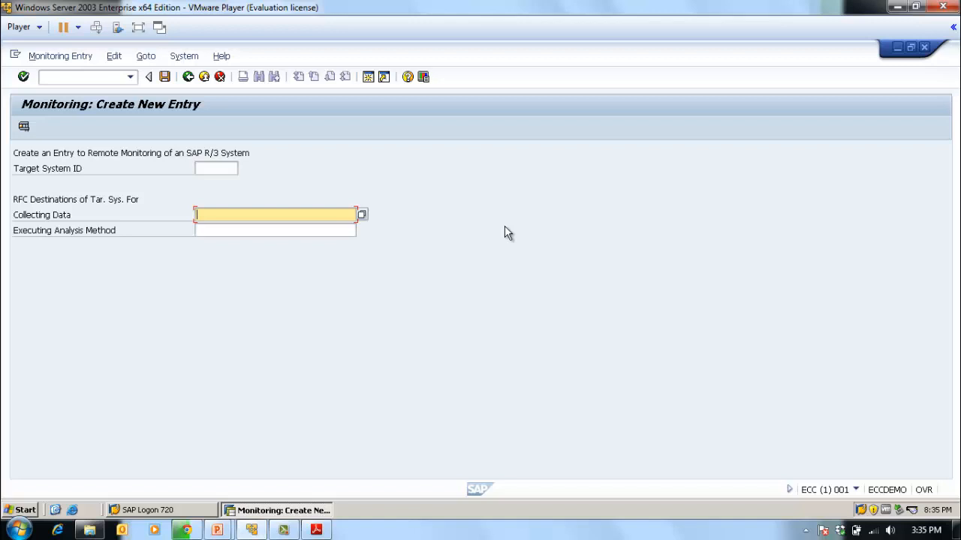
{"action": "left_click", "coordinate": [188, 76]}
{"action": "left_click", "coordinate": [187, 76]}
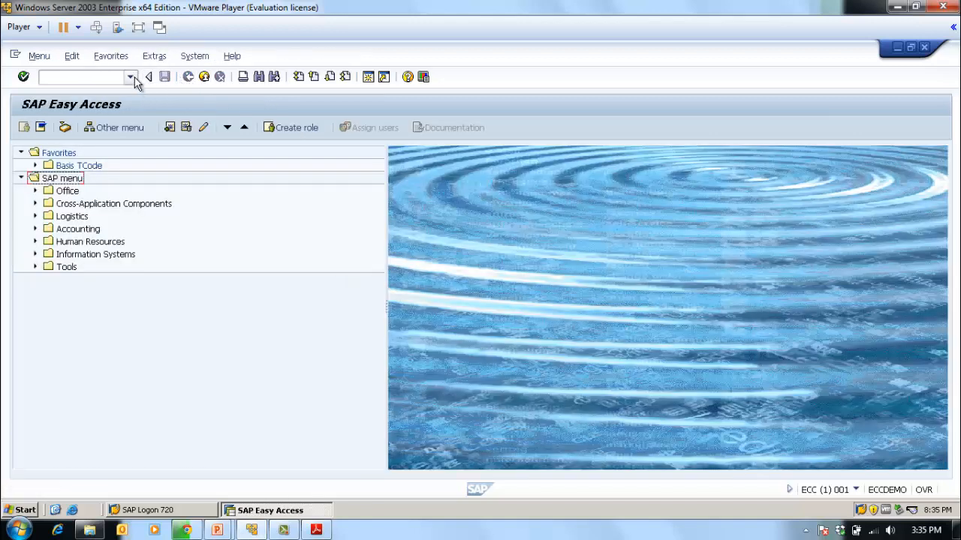
- Reopen the CCMS monitor sets from the recently used transactions and expand the My SAP Checklist set
{"action": "left_click", "coordinate": [130, 76]}
{"action": "left_click", "coordinate": [85, 101]}
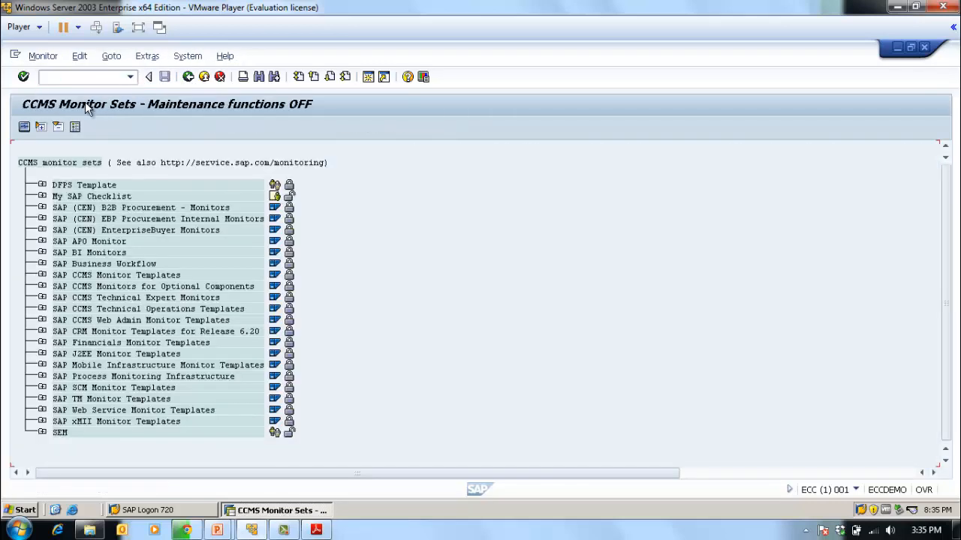
{"action": "left_click", "coordinate": [42, 196]}
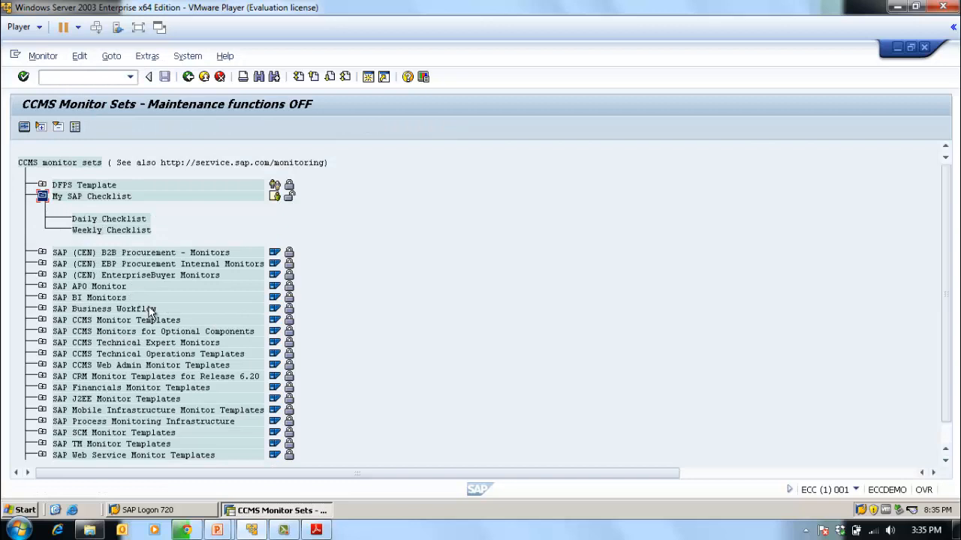